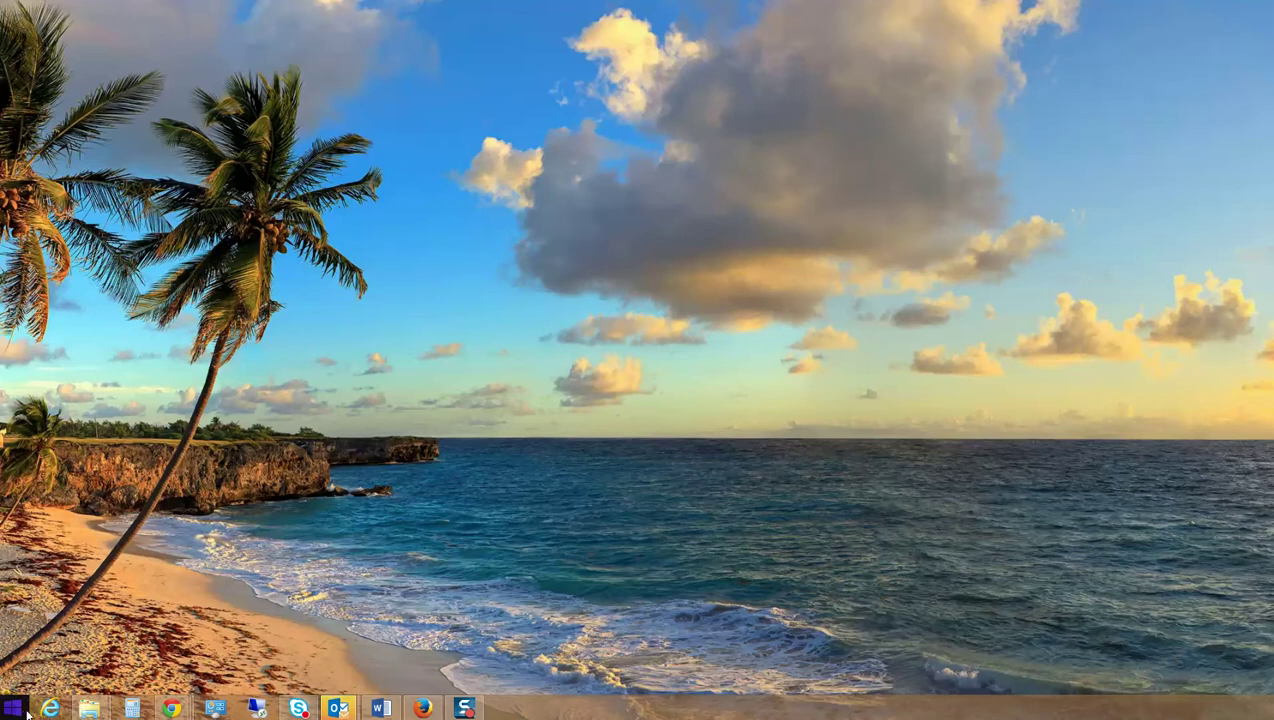
Open the Windows 8 Start screen to show the app tiles
click(12, 709)
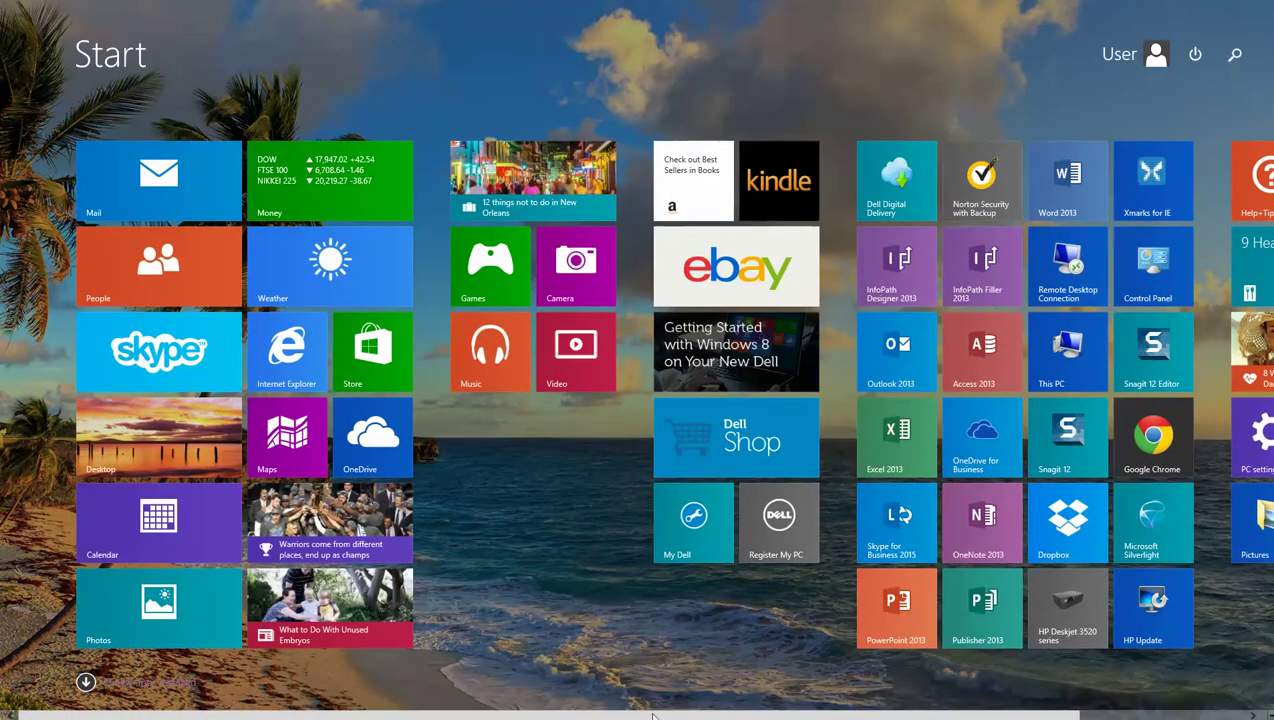
Launch Access 2013 and create a blank desktop database named Mohr_TAL
click(995, 383)
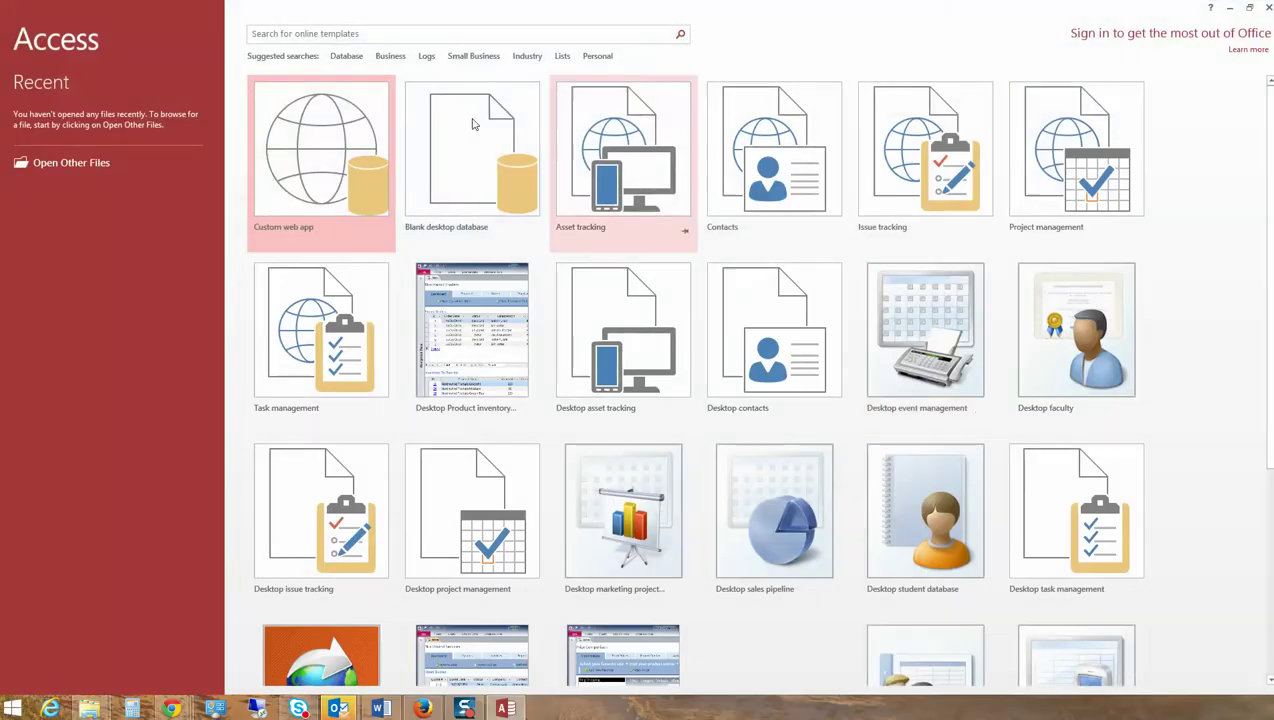
click(442, 202)
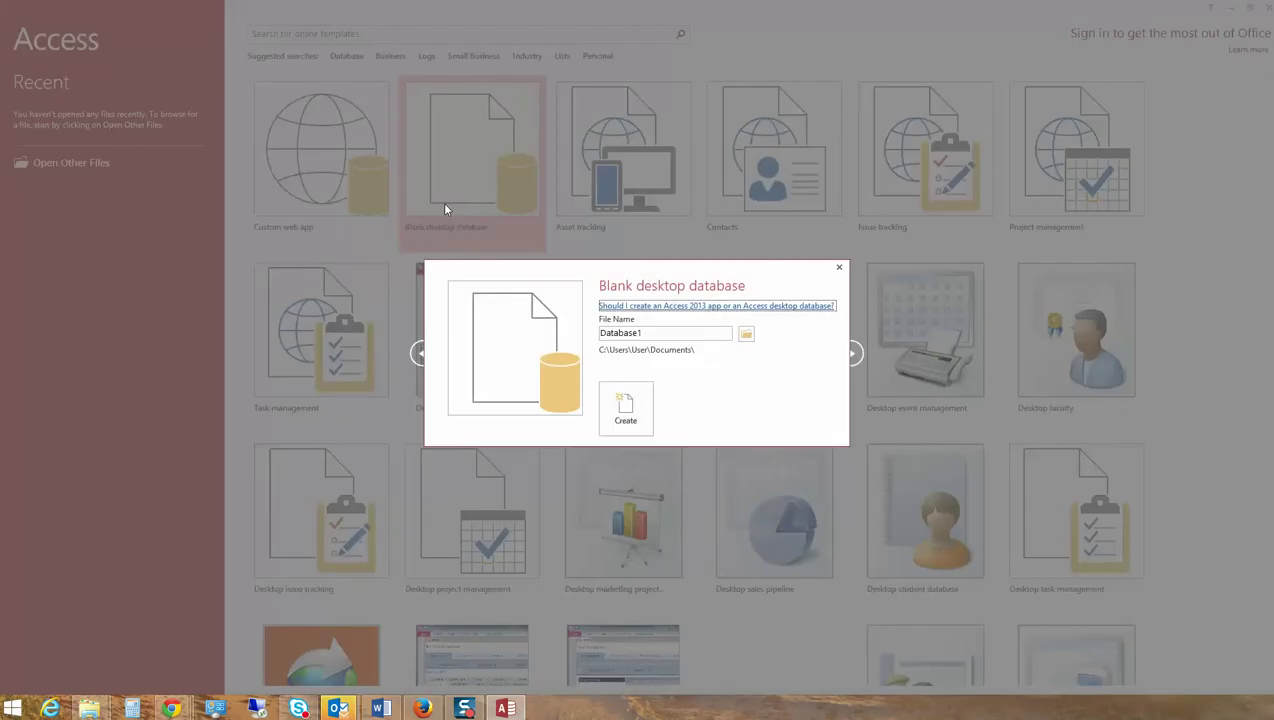
double_click(660, 334)
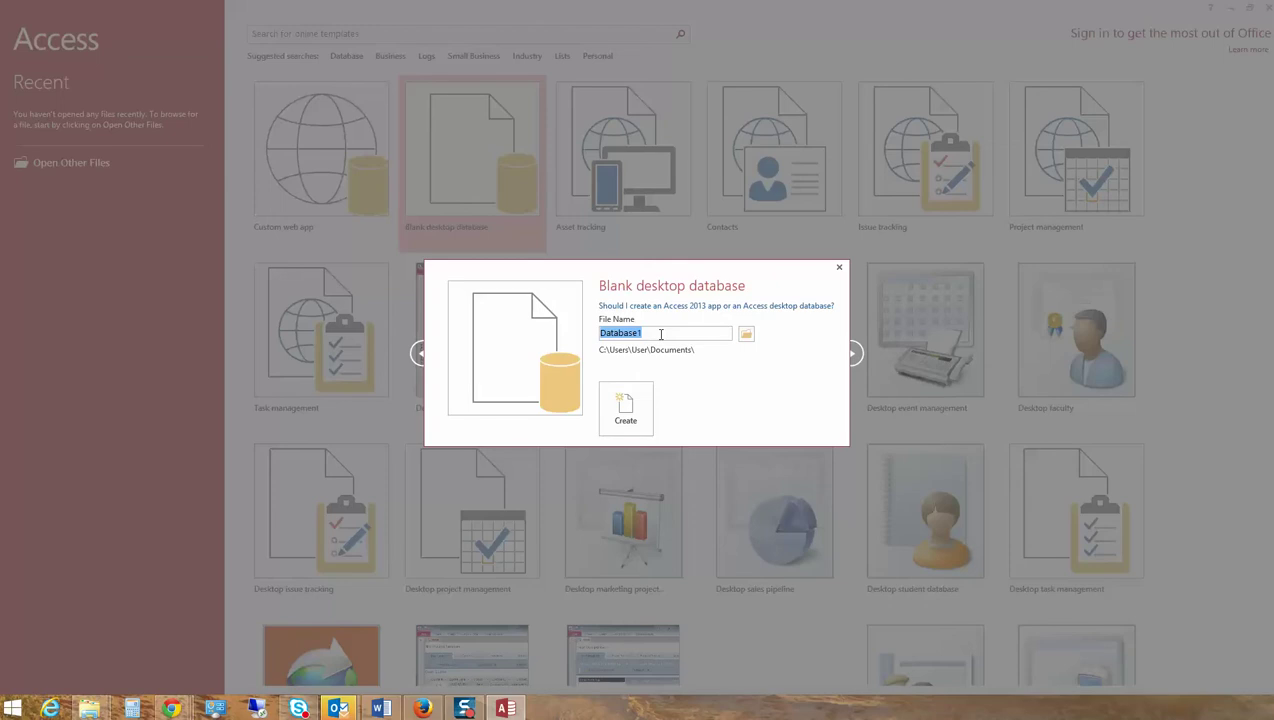
text(Mohr_TAL)
click(616, 418)
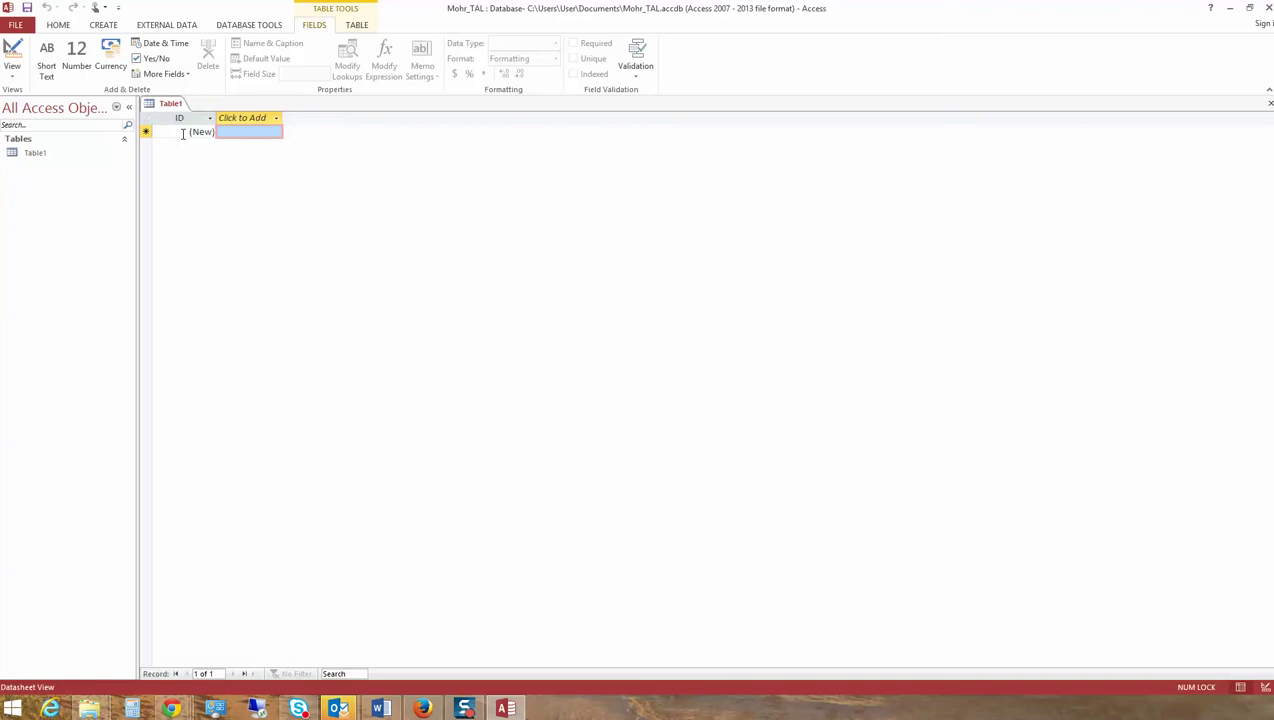
Switch the new table to Design View, saving it as Rep
click(12, 76)
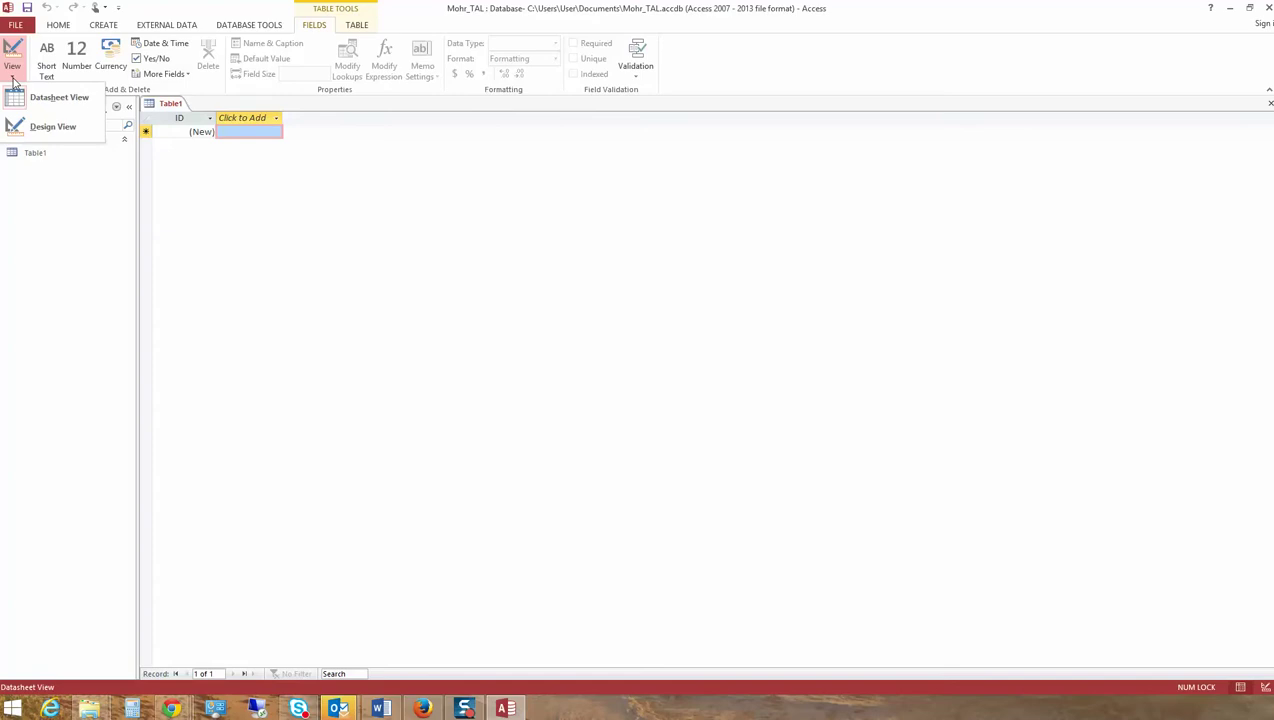
click(51, 136)
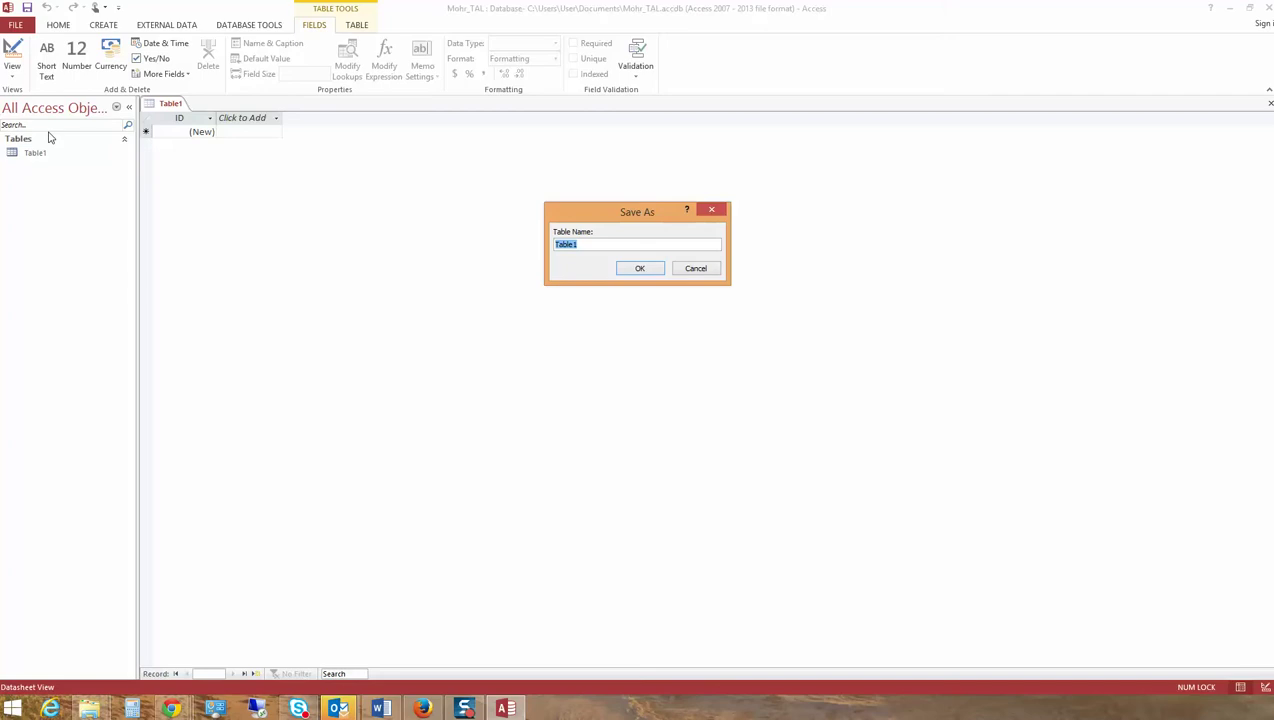
text(Rep)
key(Return)
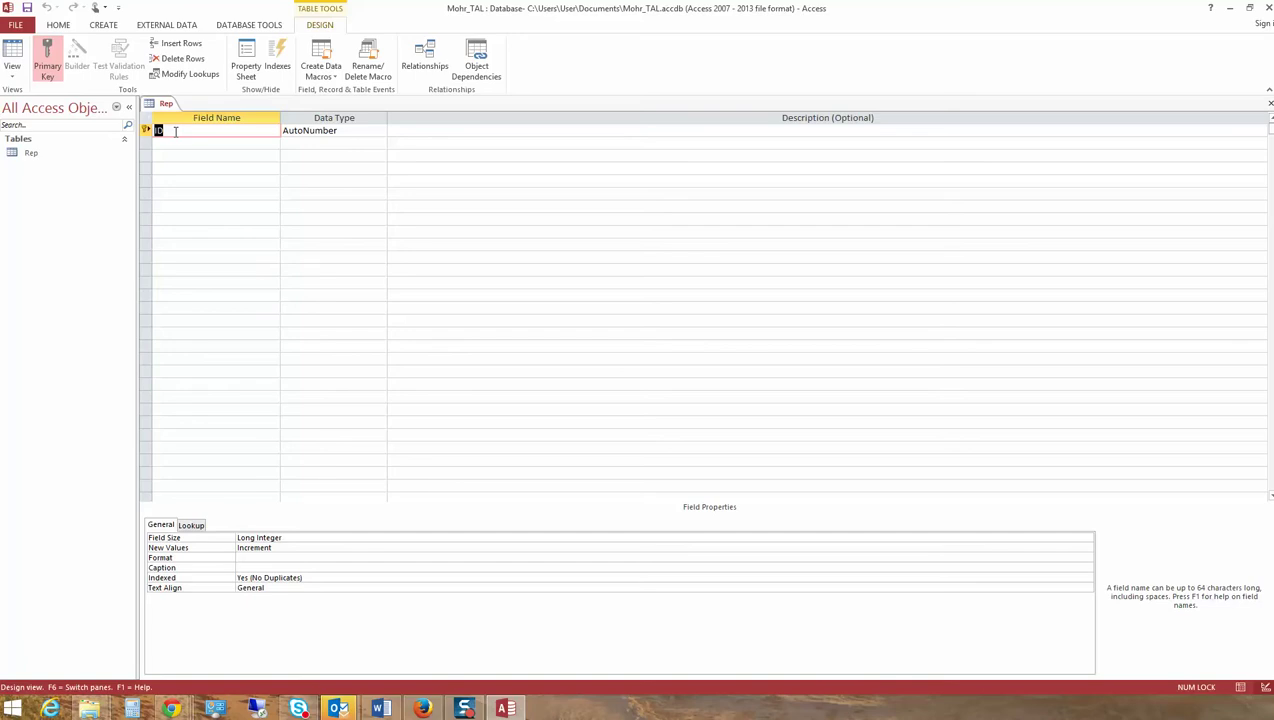
Rename ID to RepNum as a Short Text field of size 2, then bring up the Word specification
text(RepNum)
click(340, 131)
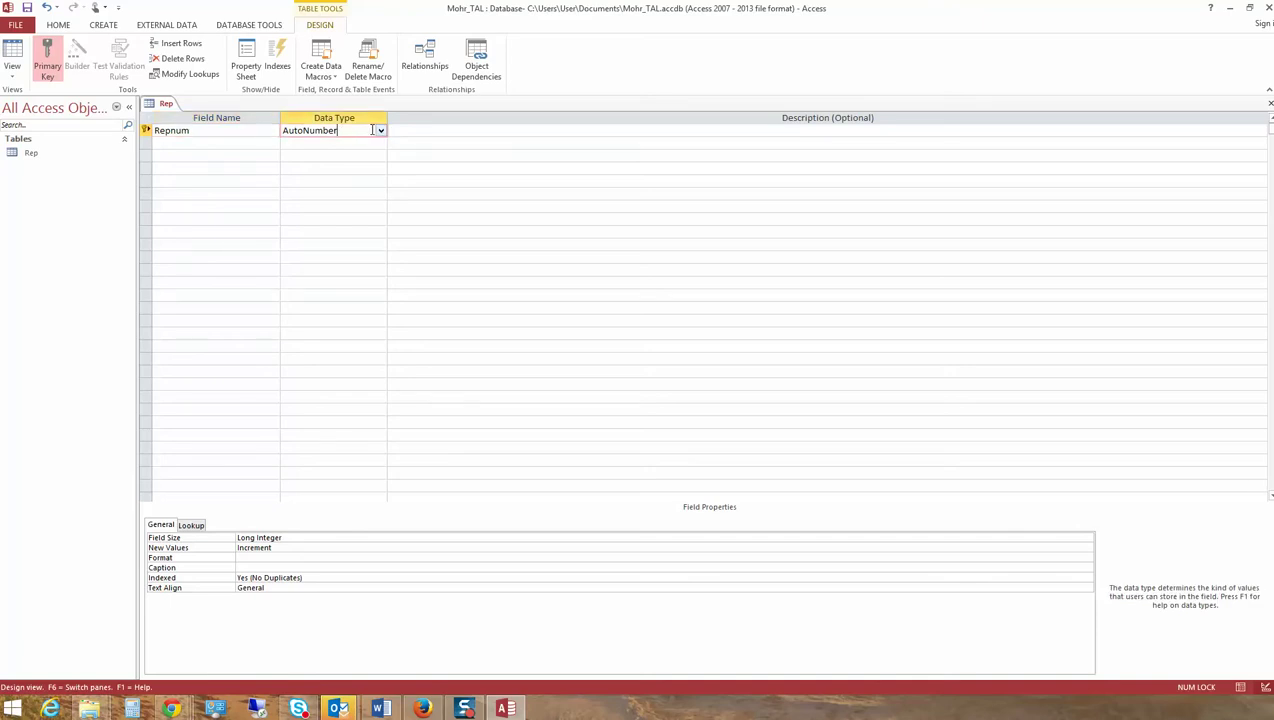
click(380, 130)
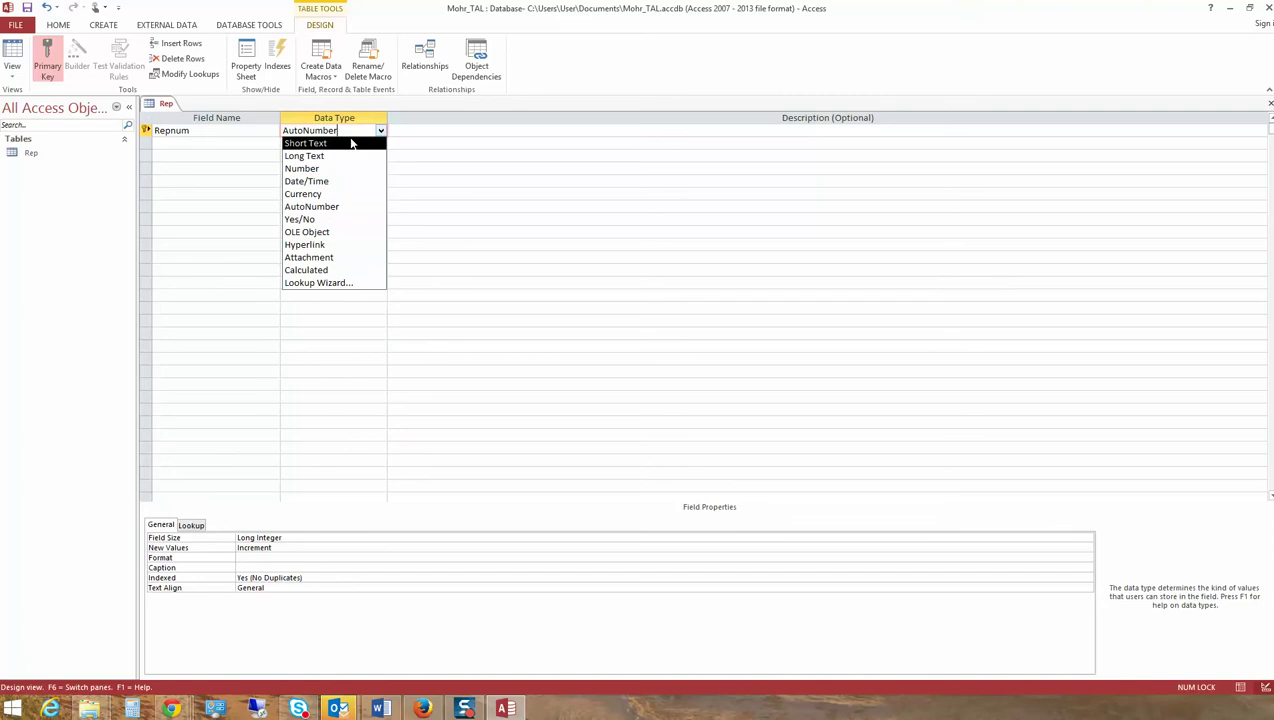
click(351, 143)
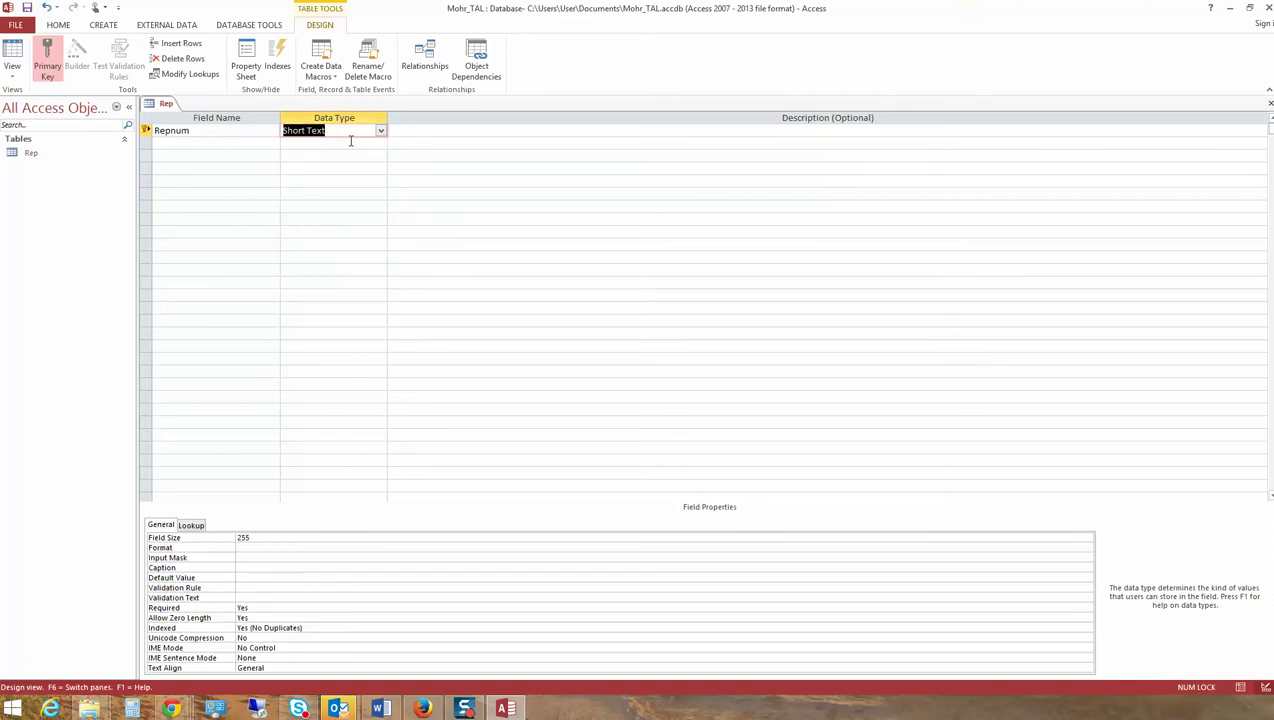
click(293, 537)
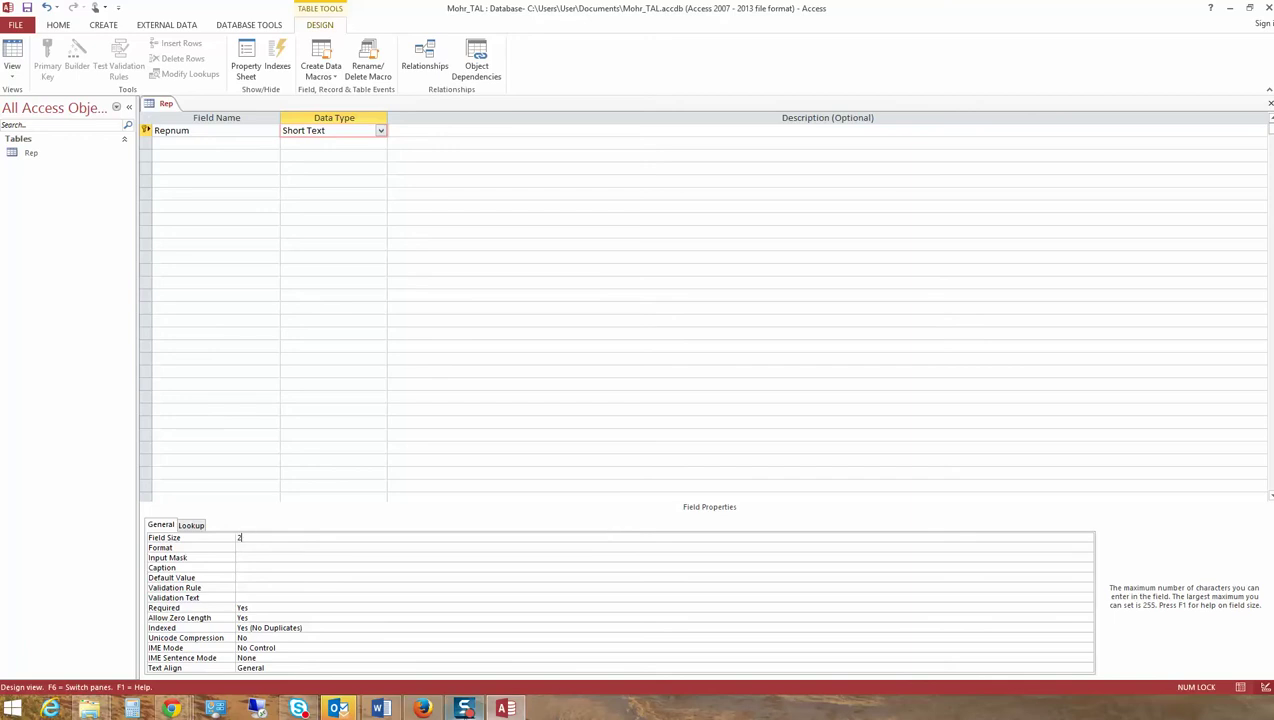
click(395, 712)
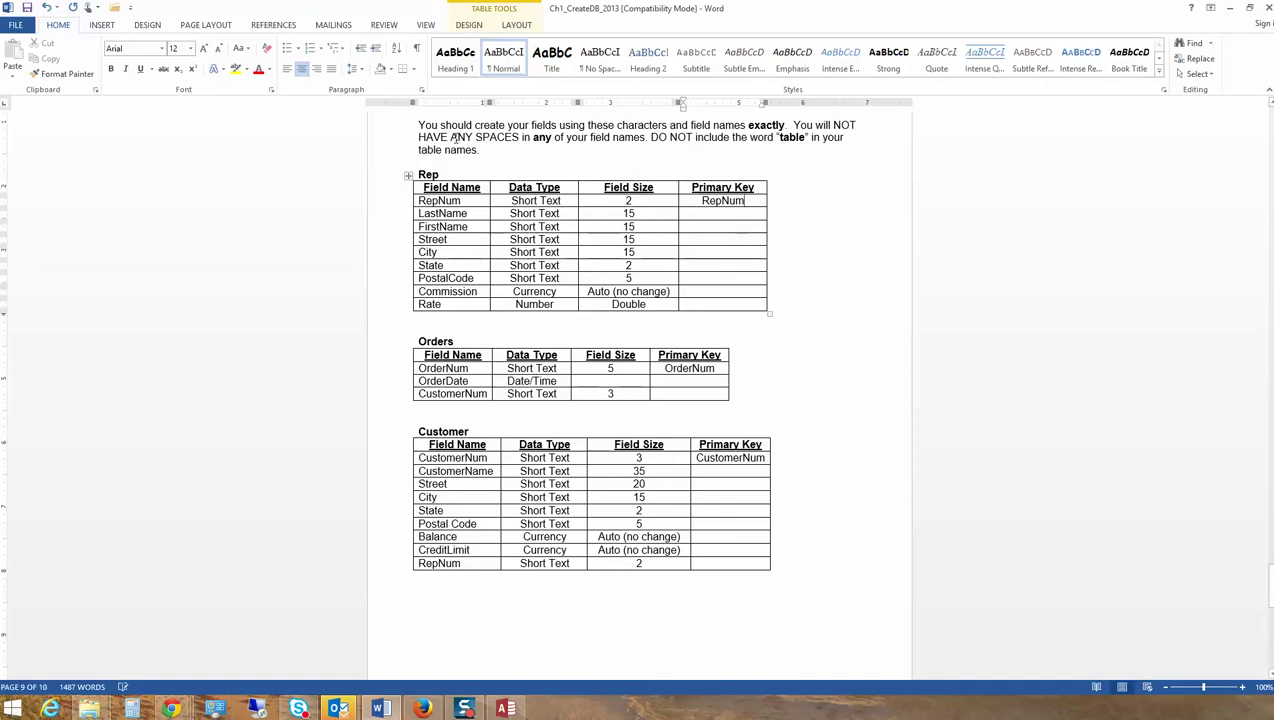
Read through the Rep table's fields, types and sizes in Word, then return to Access
click(893, 213)
scroll(893, 213, up, 2)
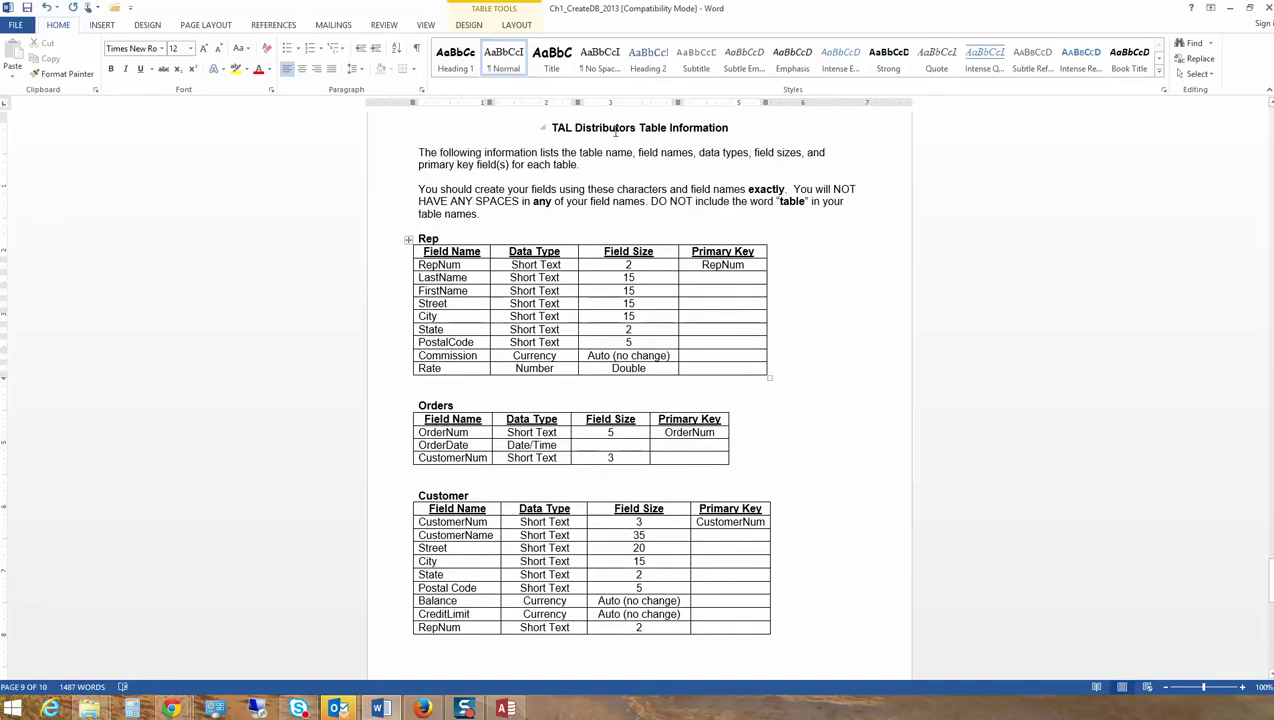
scroll(675, 213, up, 3)
scroll(675, 213, down, 2)
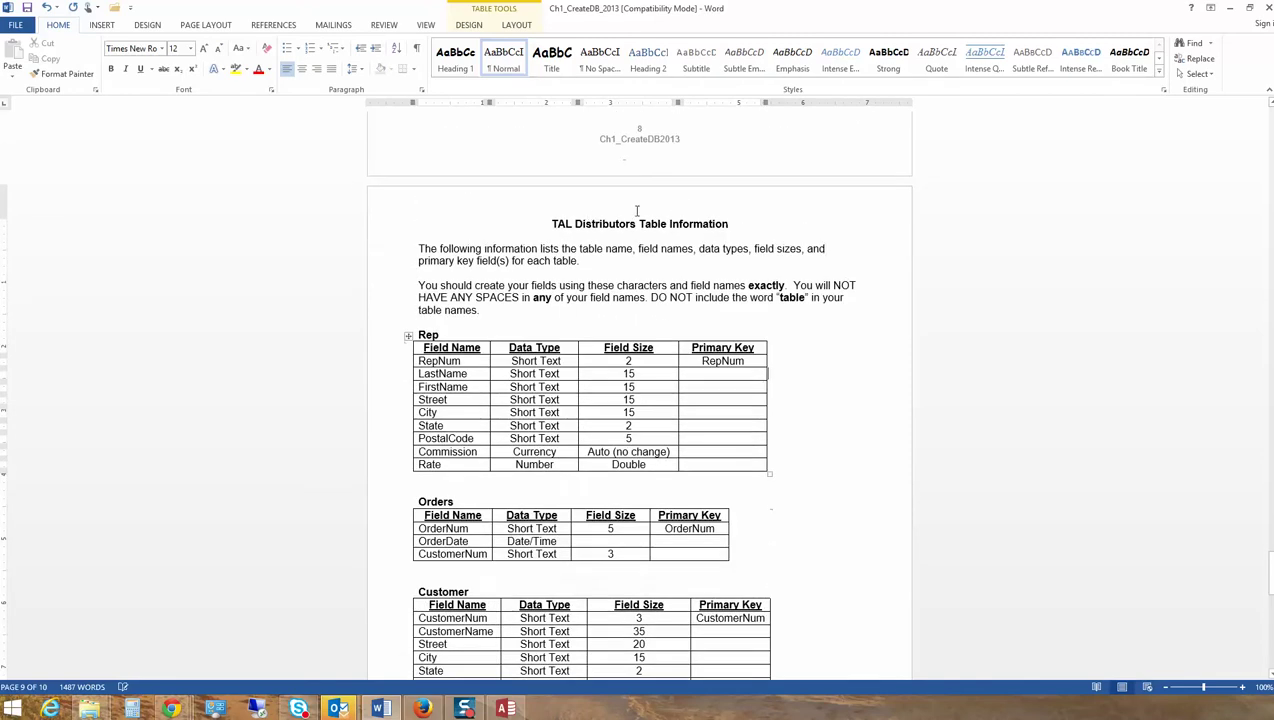
scroll(538, 246, down, 2)
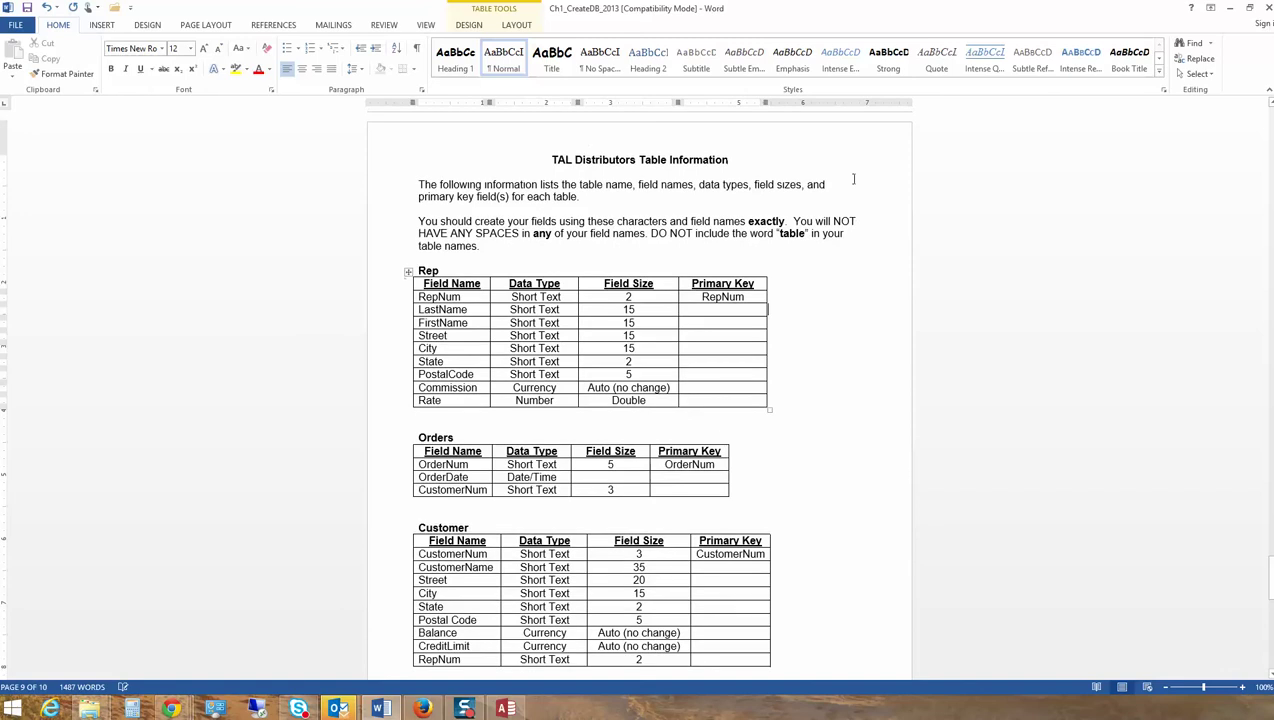
scroll(778, 422, down, 2)
click(500, 710)
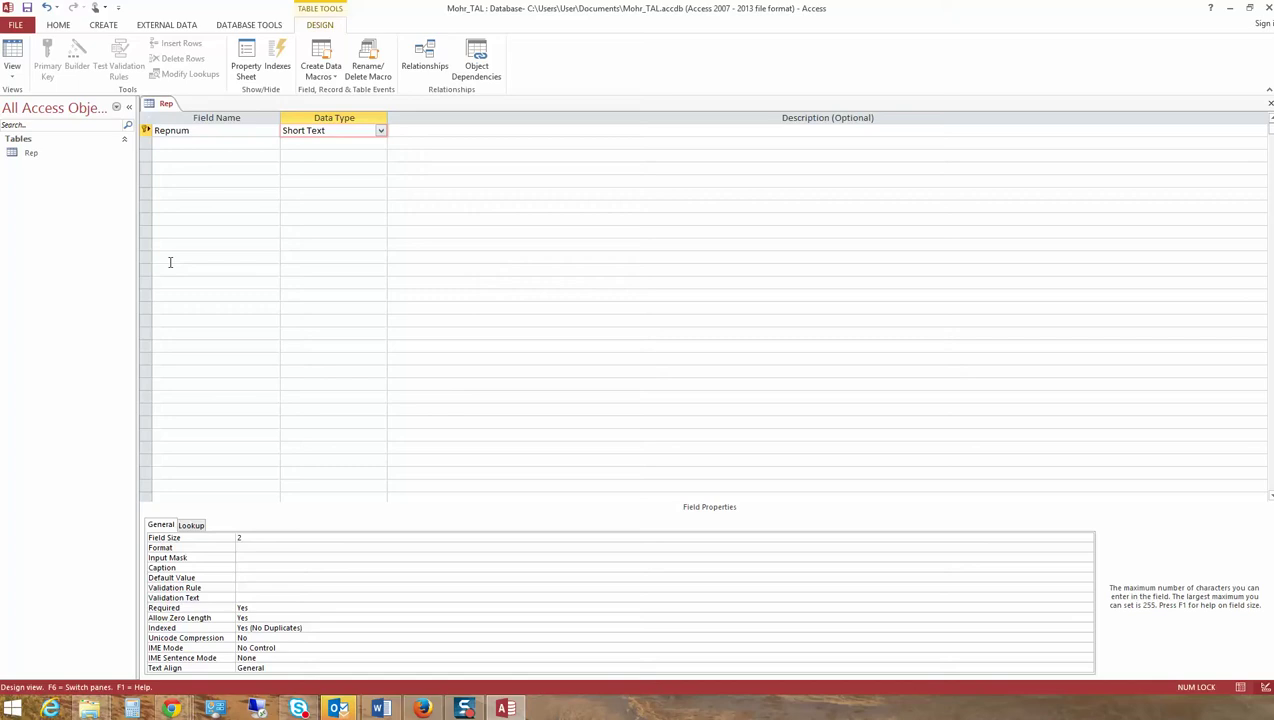
Save the Rep table design and display it in Datasheet View
click(14, 85)
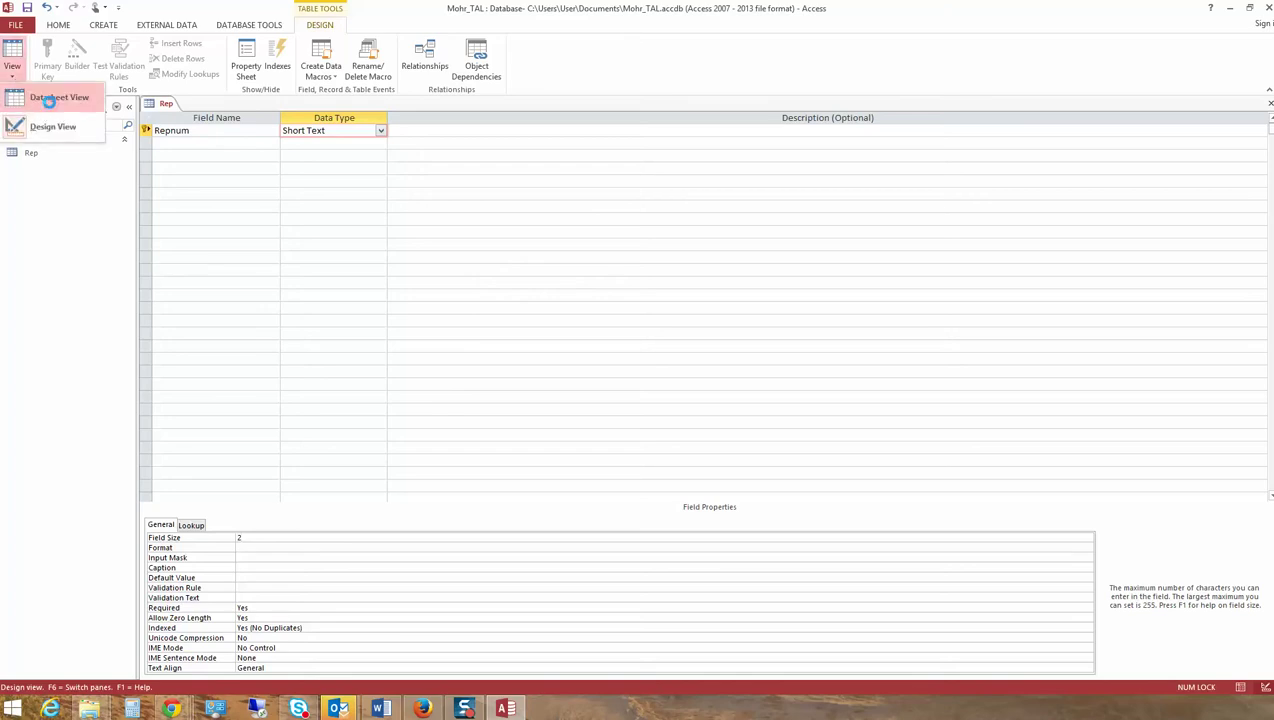
click(45, 99)
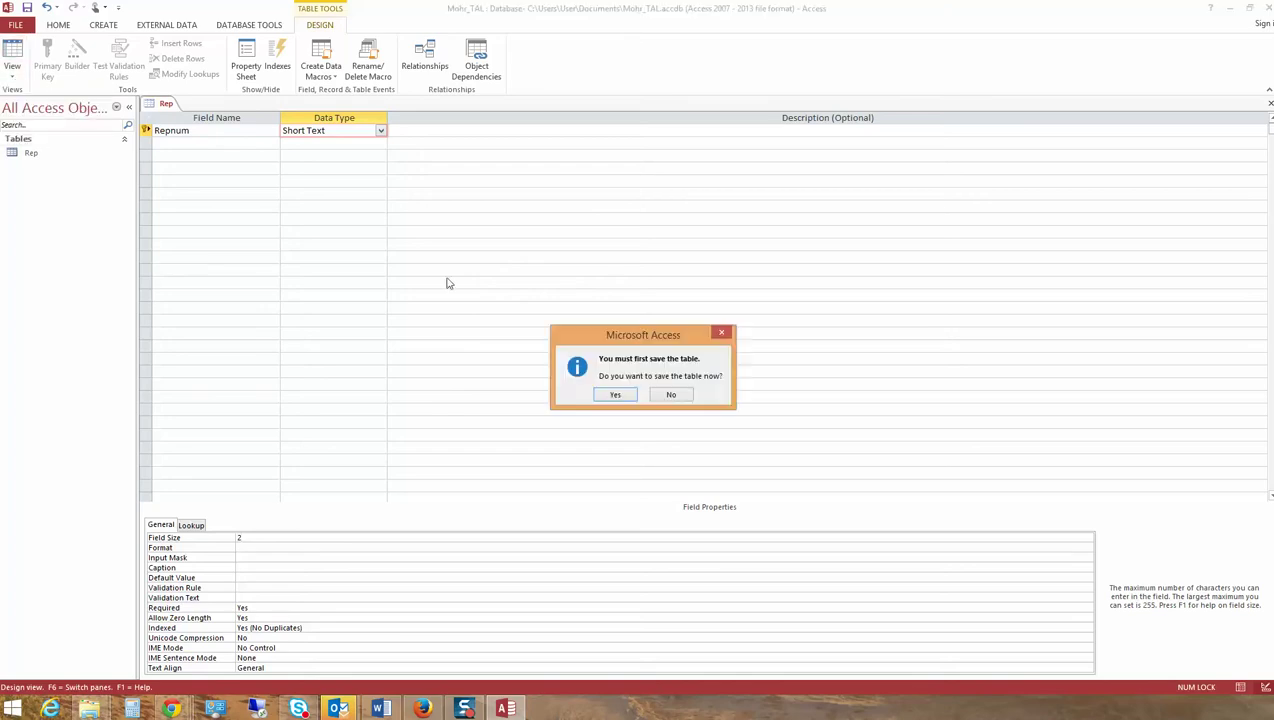
click(615, 395)
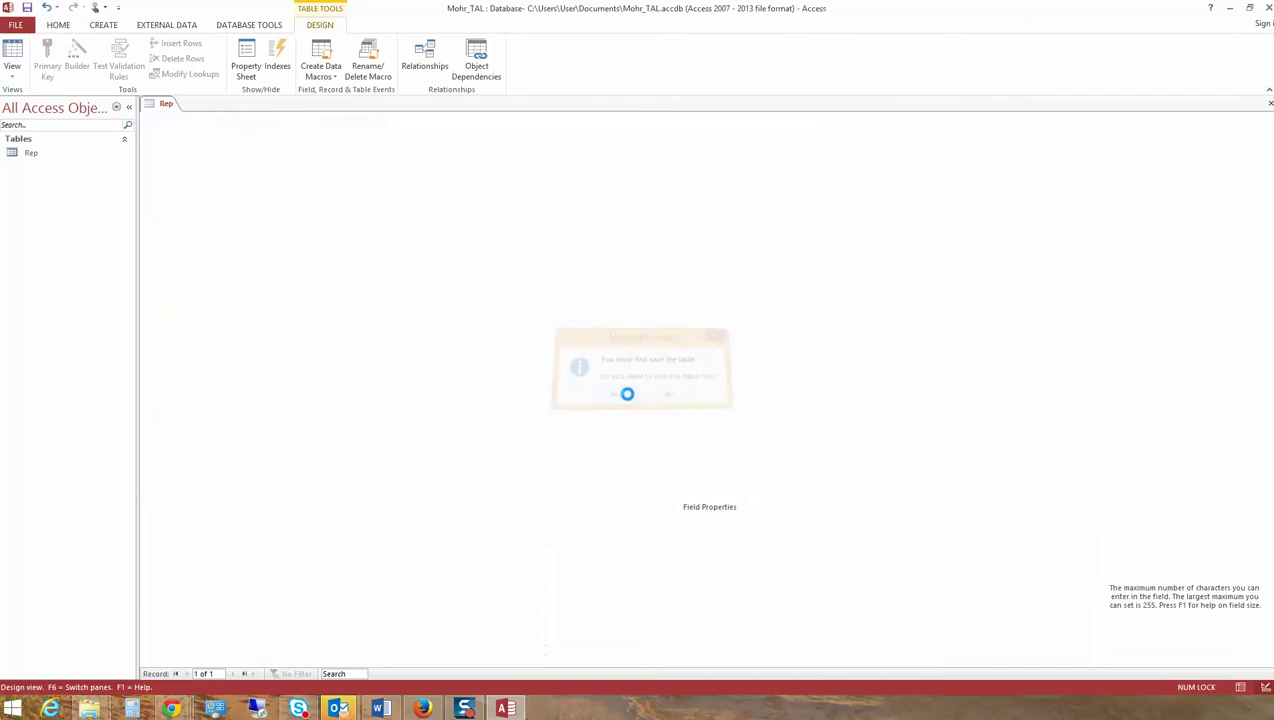
click(8, 82)
click(205, 147)
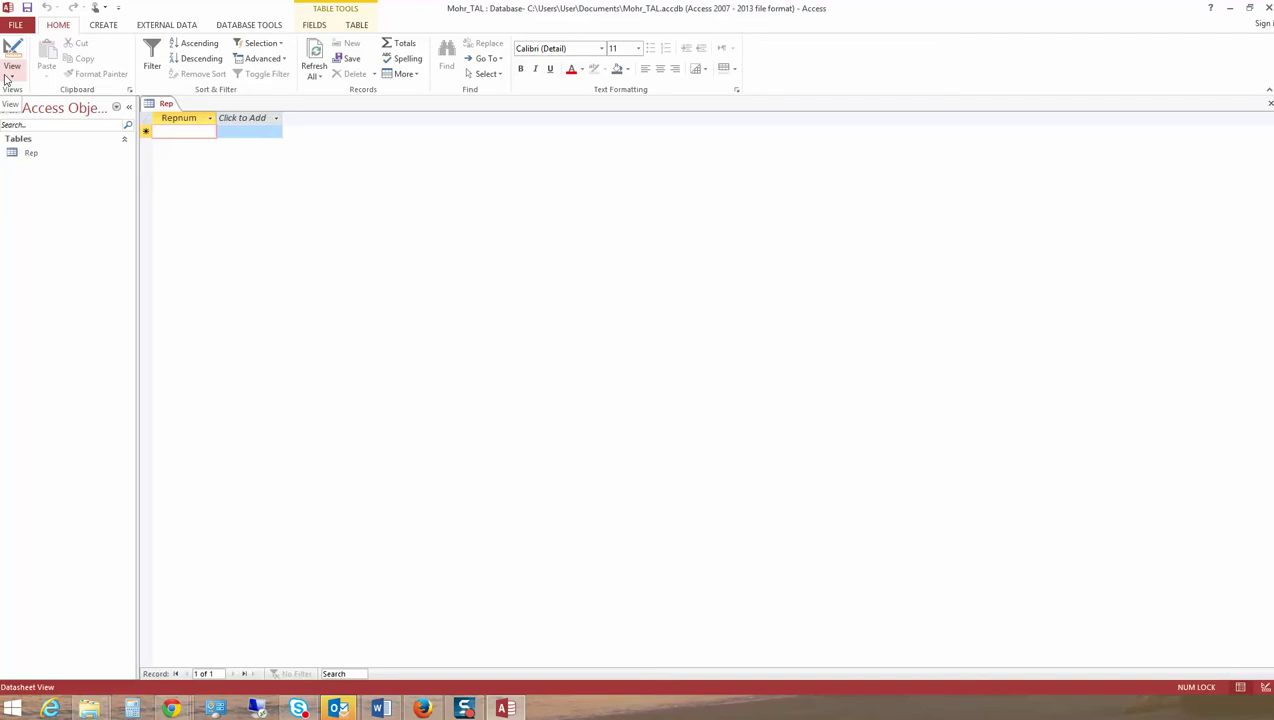
Create a new table, save it as OrderLine in Design View, and view its Word specification
click(103, 25)
click(68, 57)
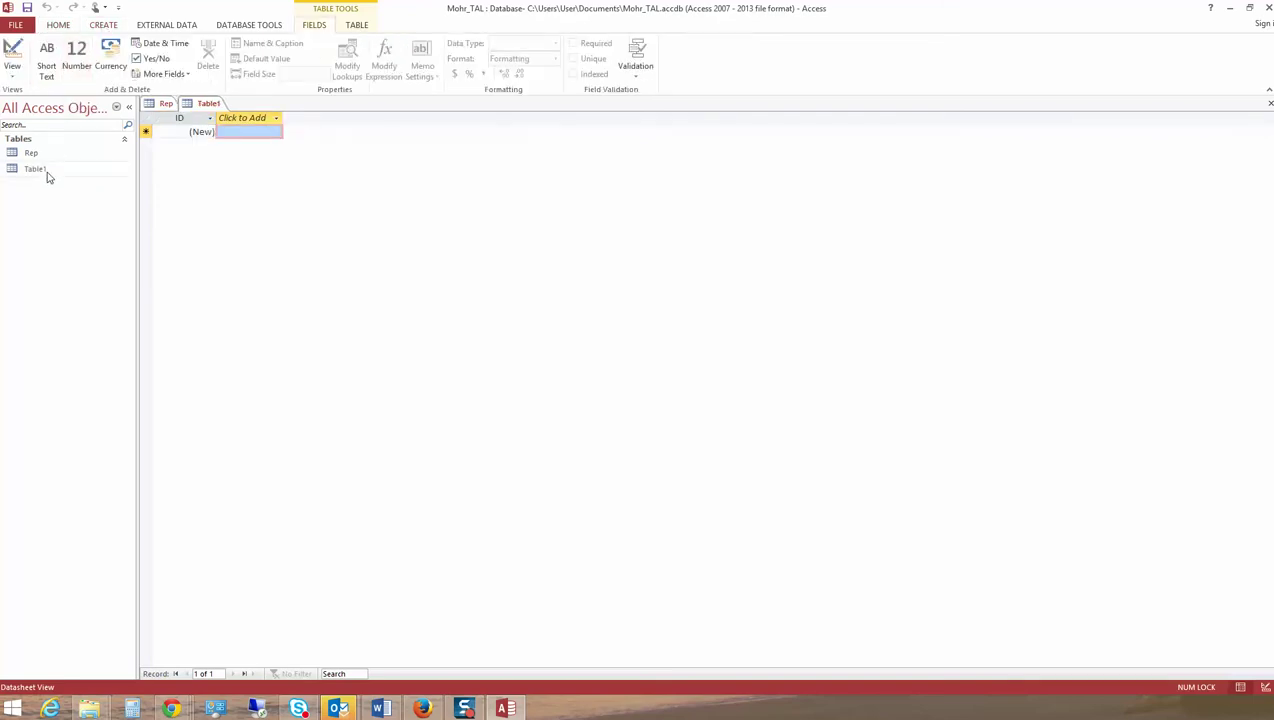
click(13, 70)
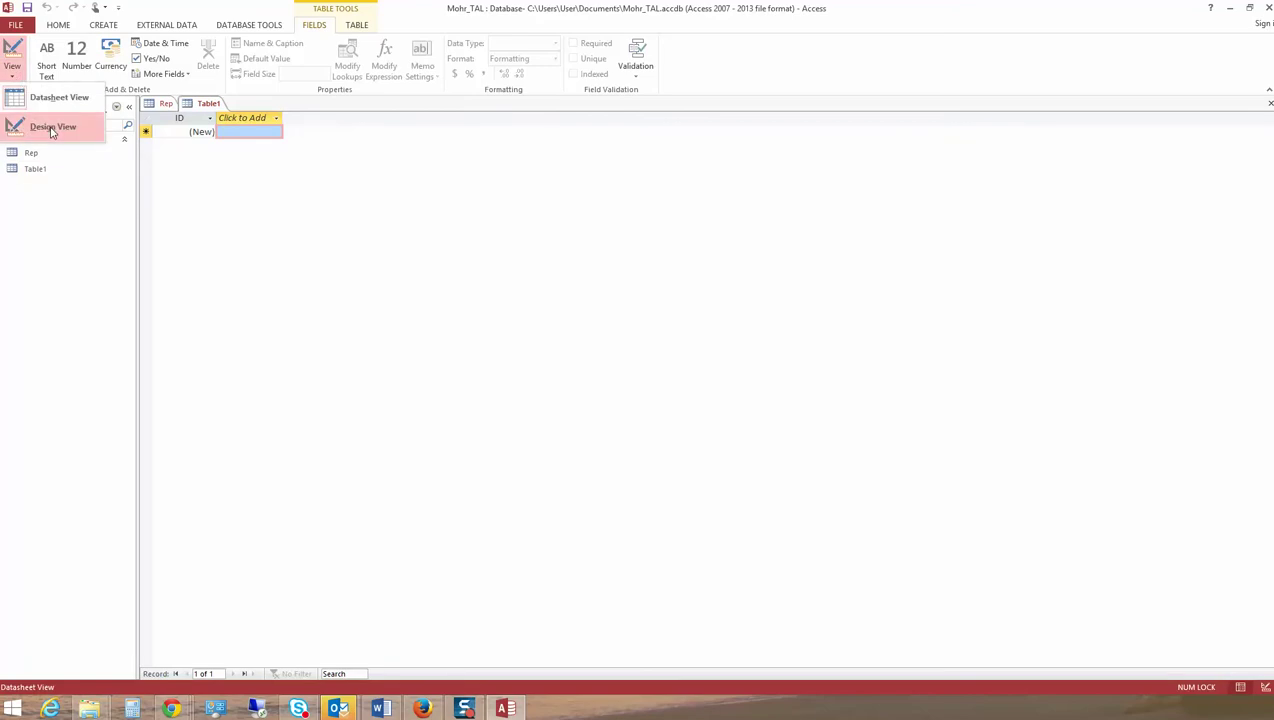
click(52, 127)
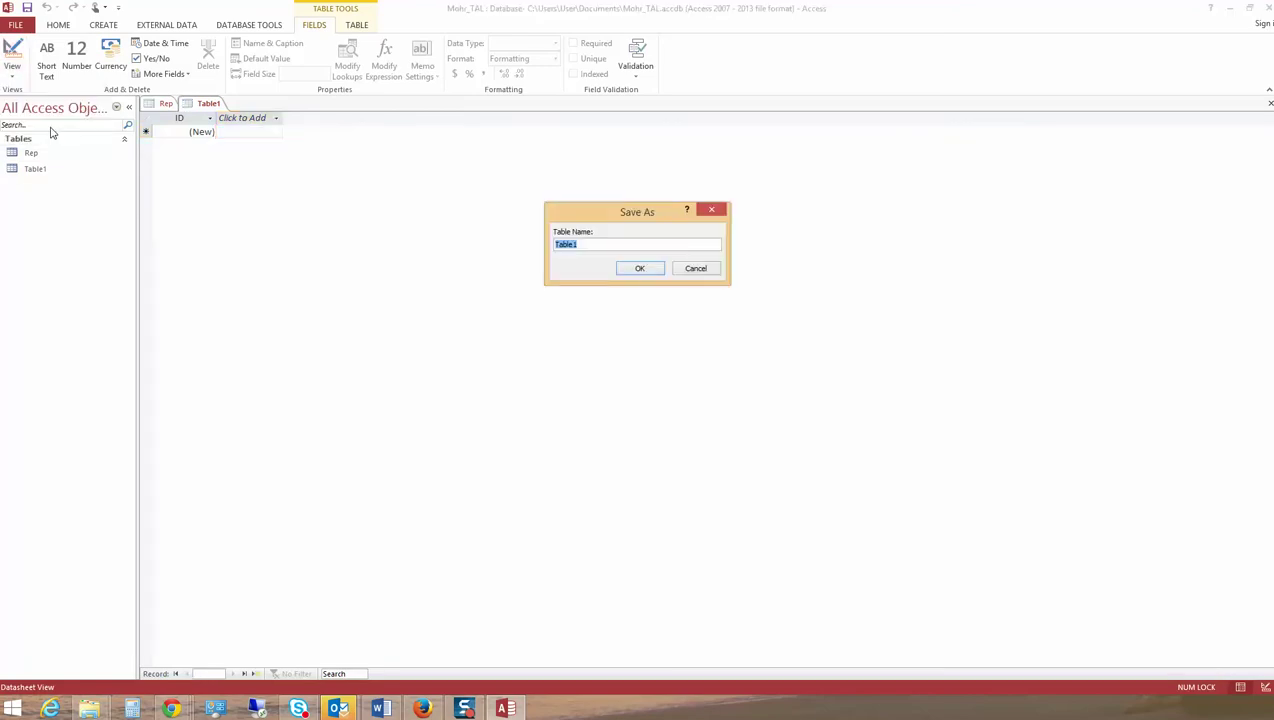
text(OrderLine)
key(Return)
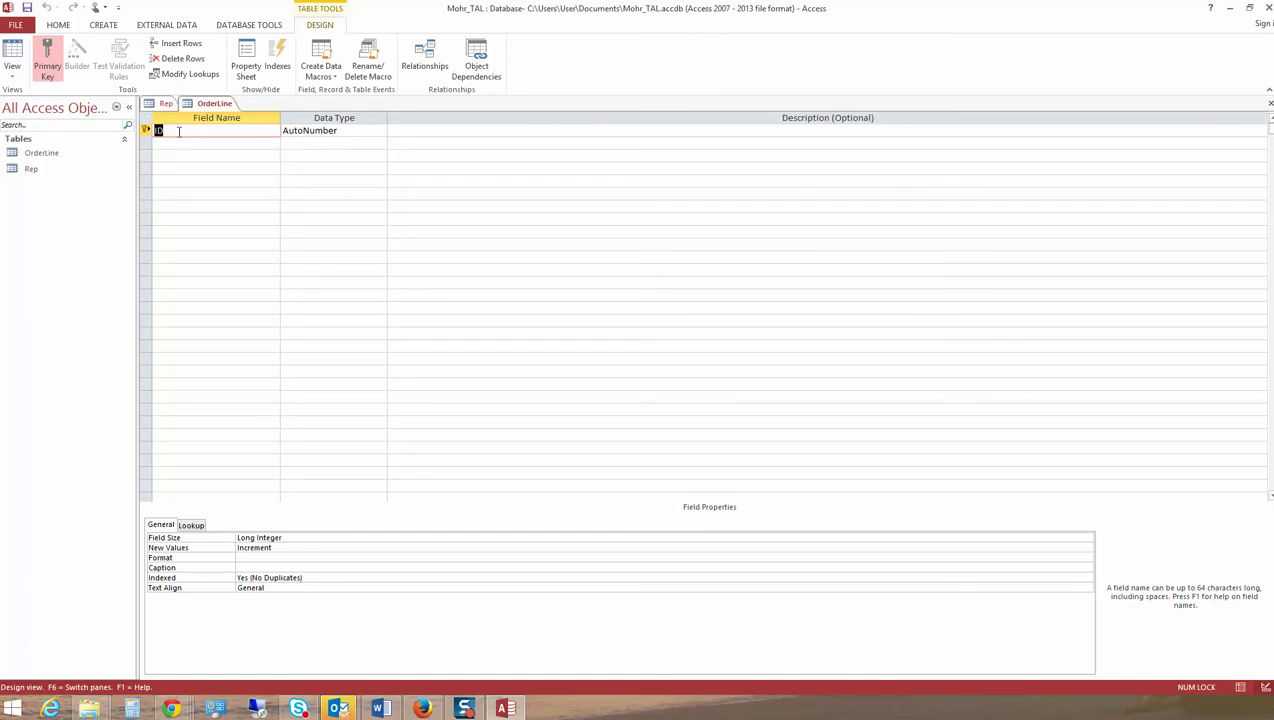
click(380, 708)
scroll(598, 625, down, 10)
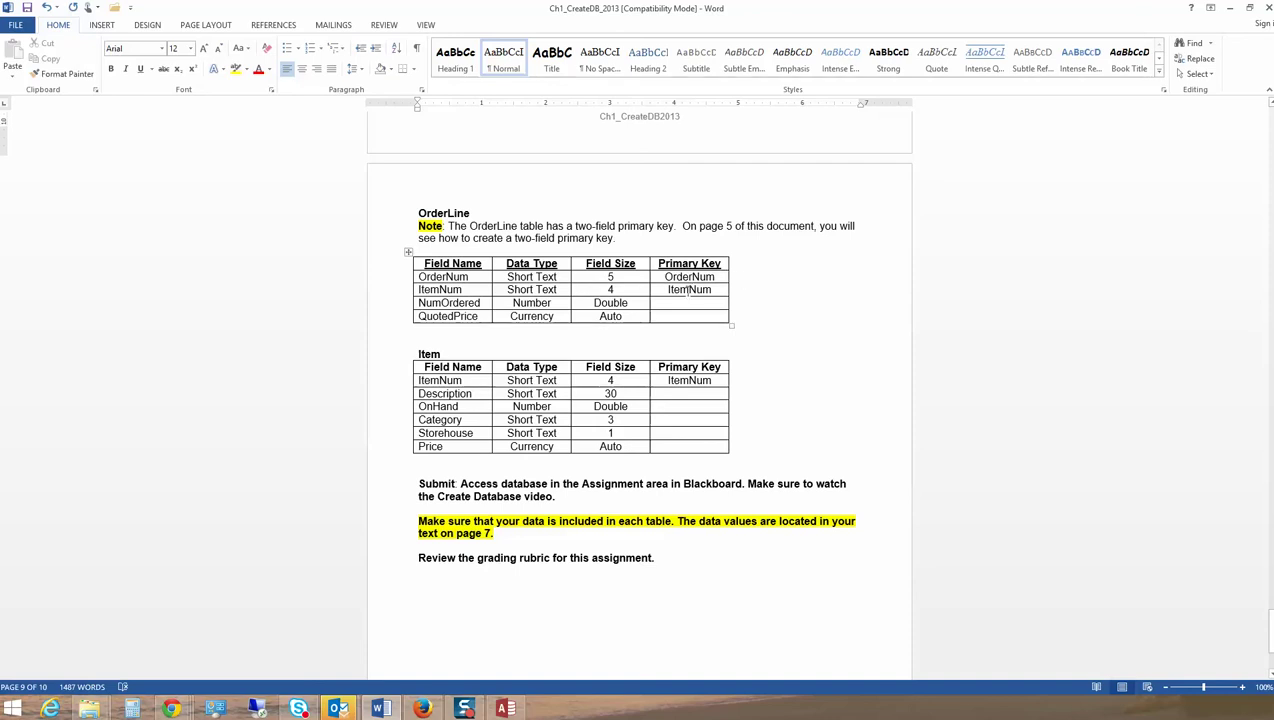
Name OrderLine's first field OrderNum, checking the Word sheet in between
click(505, 708)
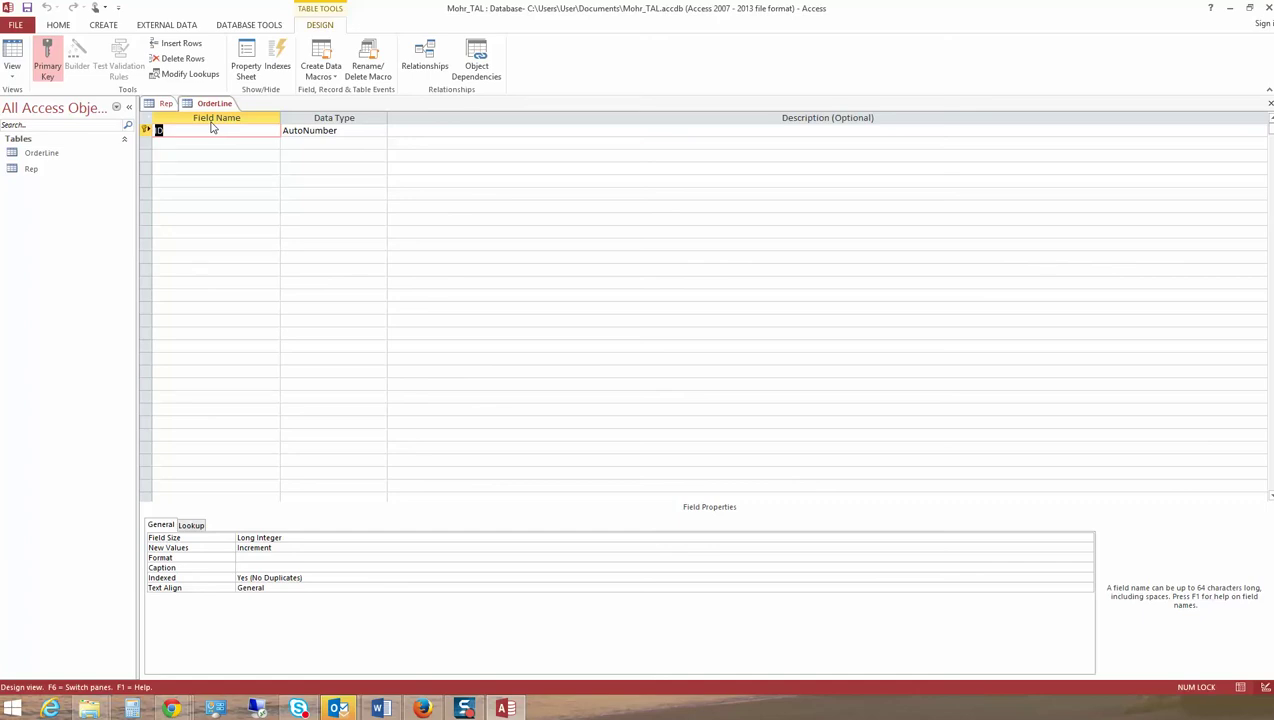
text(OrderNum)
click(380, 708)
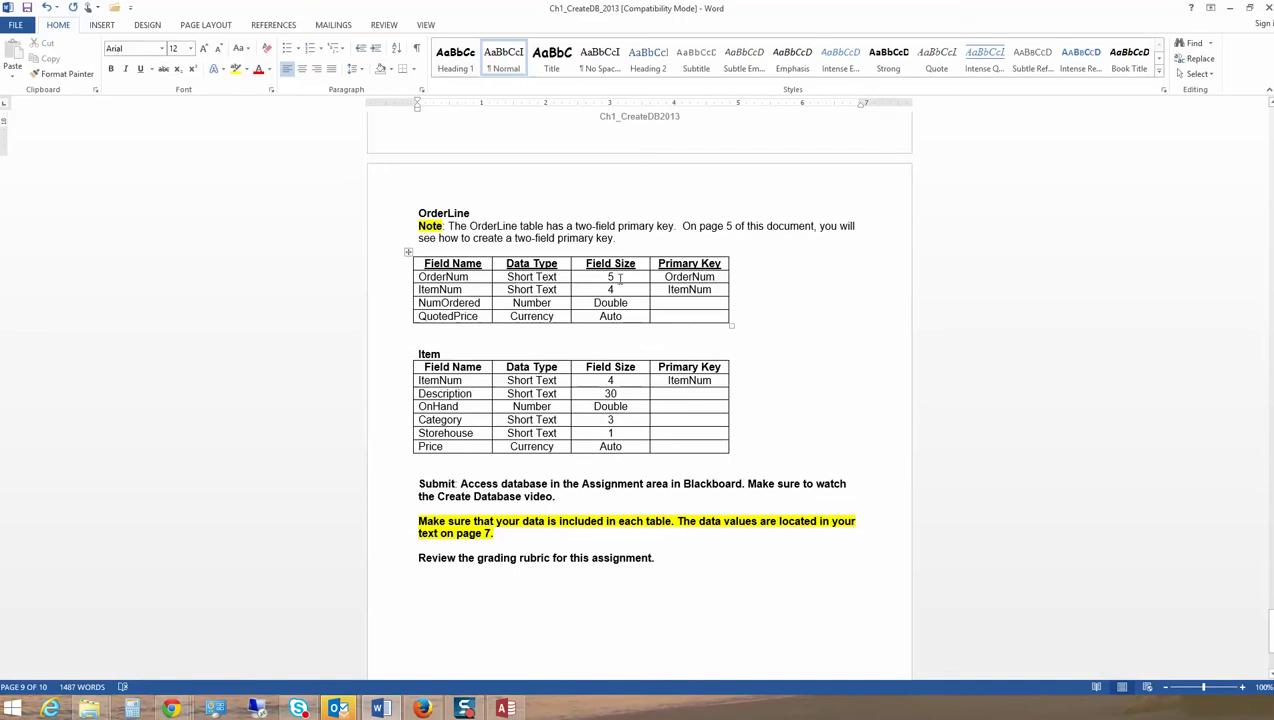
key(alt+Tab)
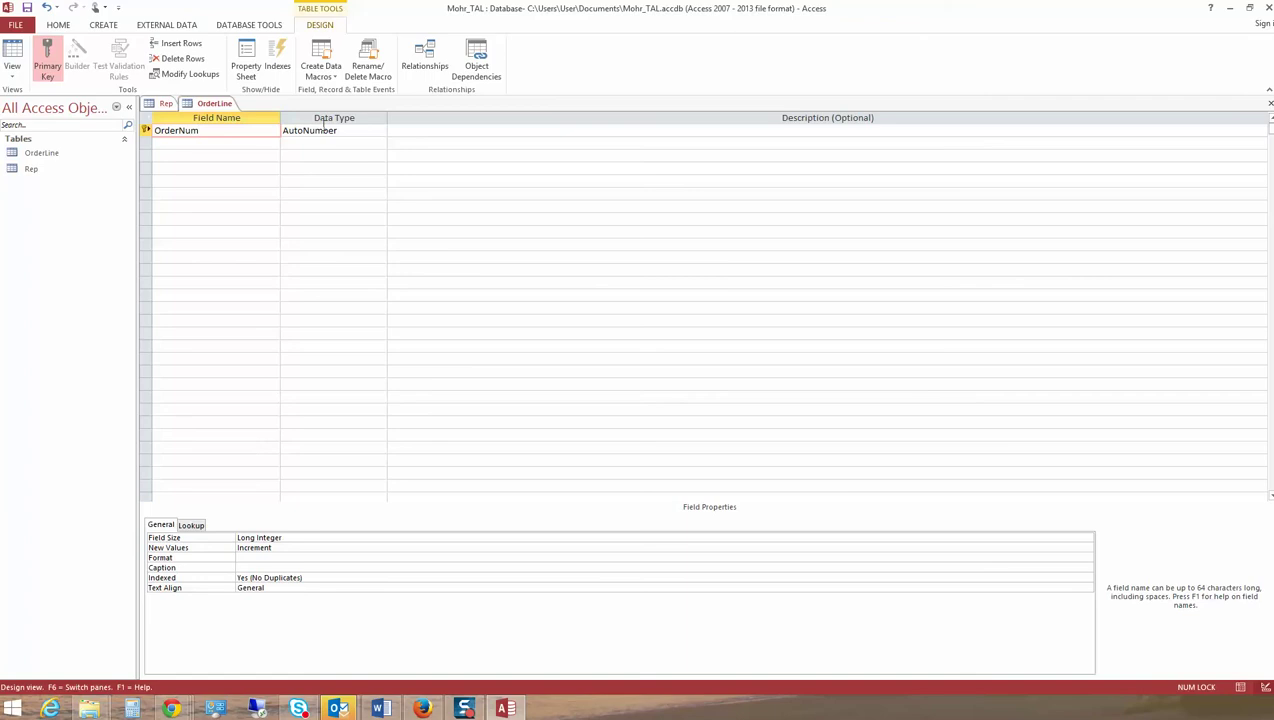
Make OrderNum Short Text with field size 5, keeping its primary key, then check Word
click(321, 127)
click(381, 131)
click(364, 154)
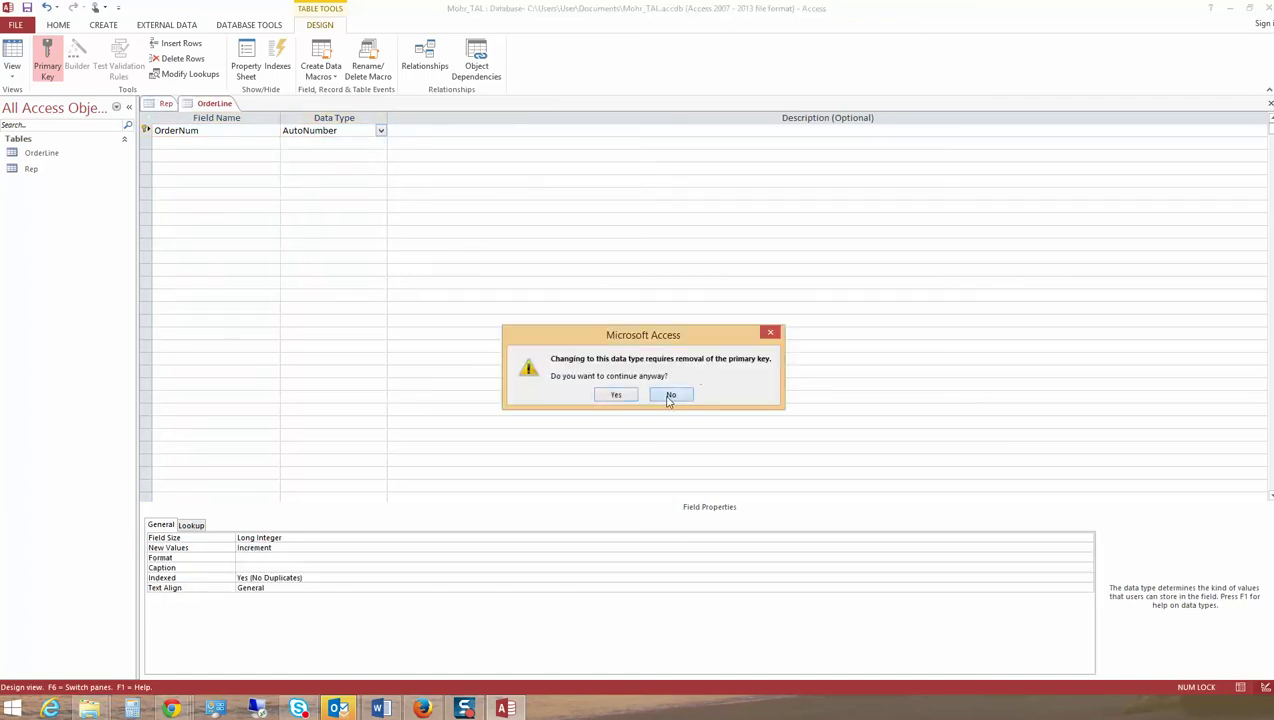
click(670, 394)
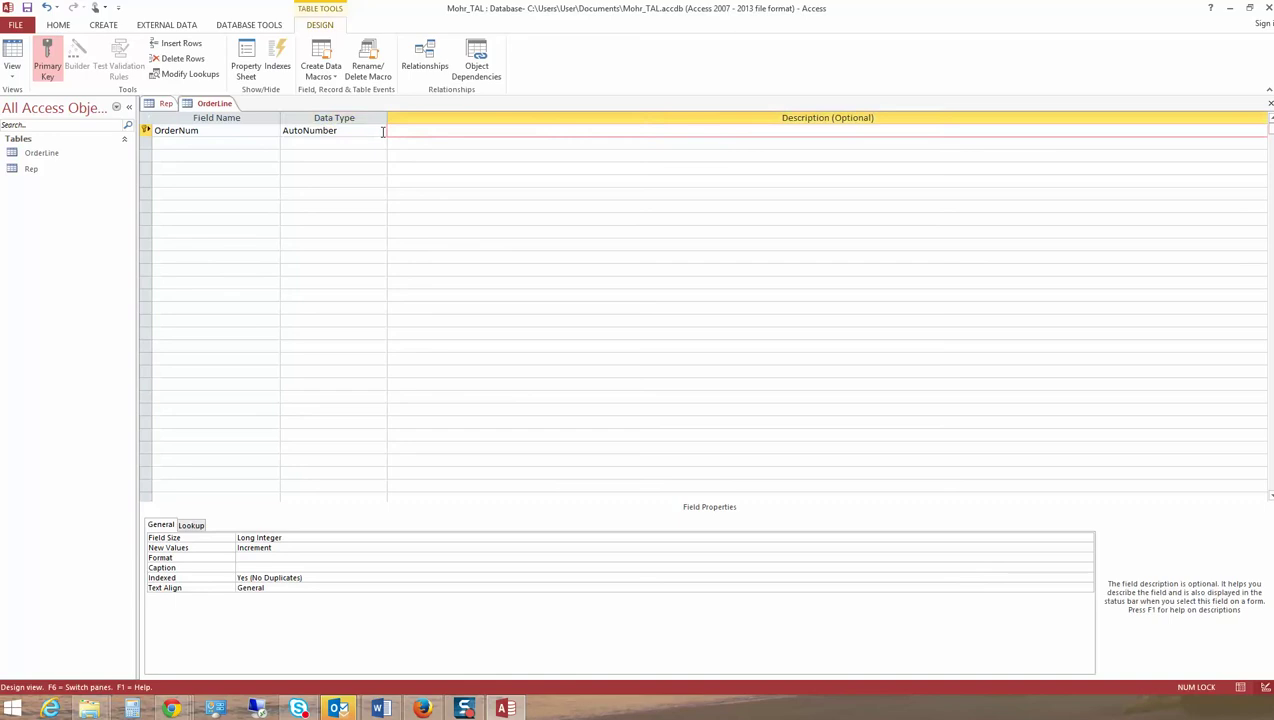
click(381, 131)
click(352, 144)
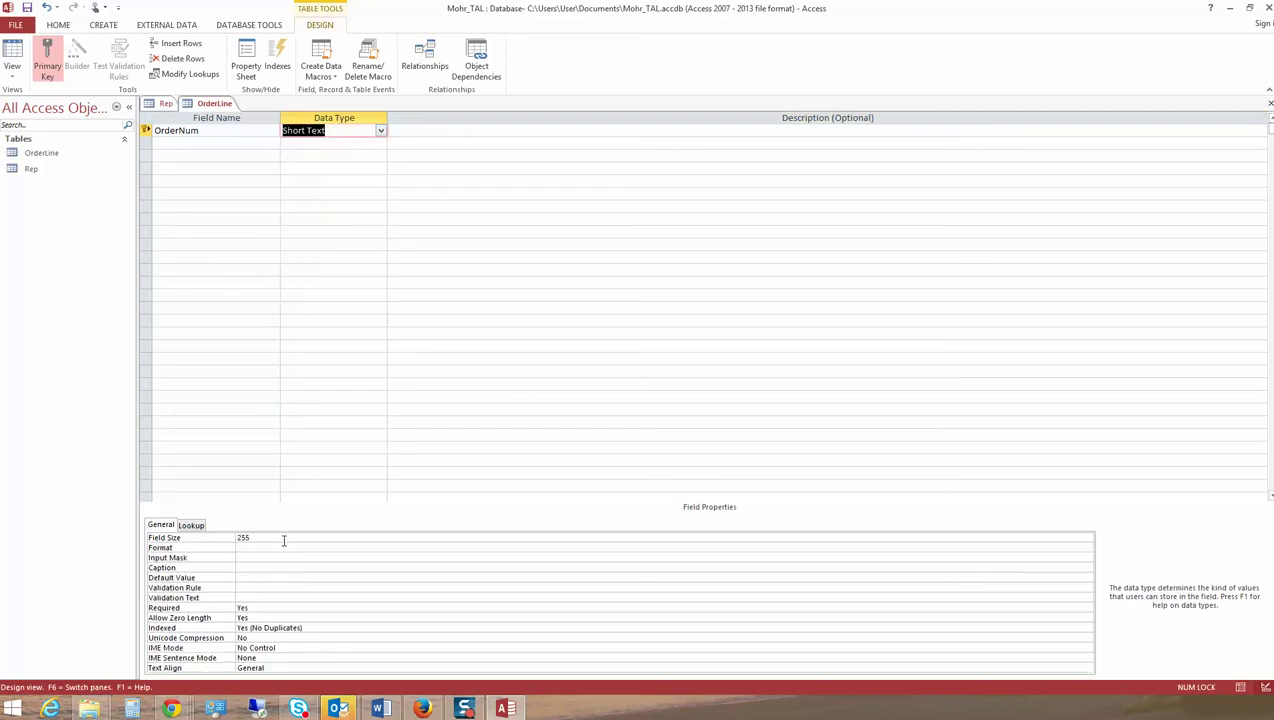
click(284, 540)
key(BackSpace)
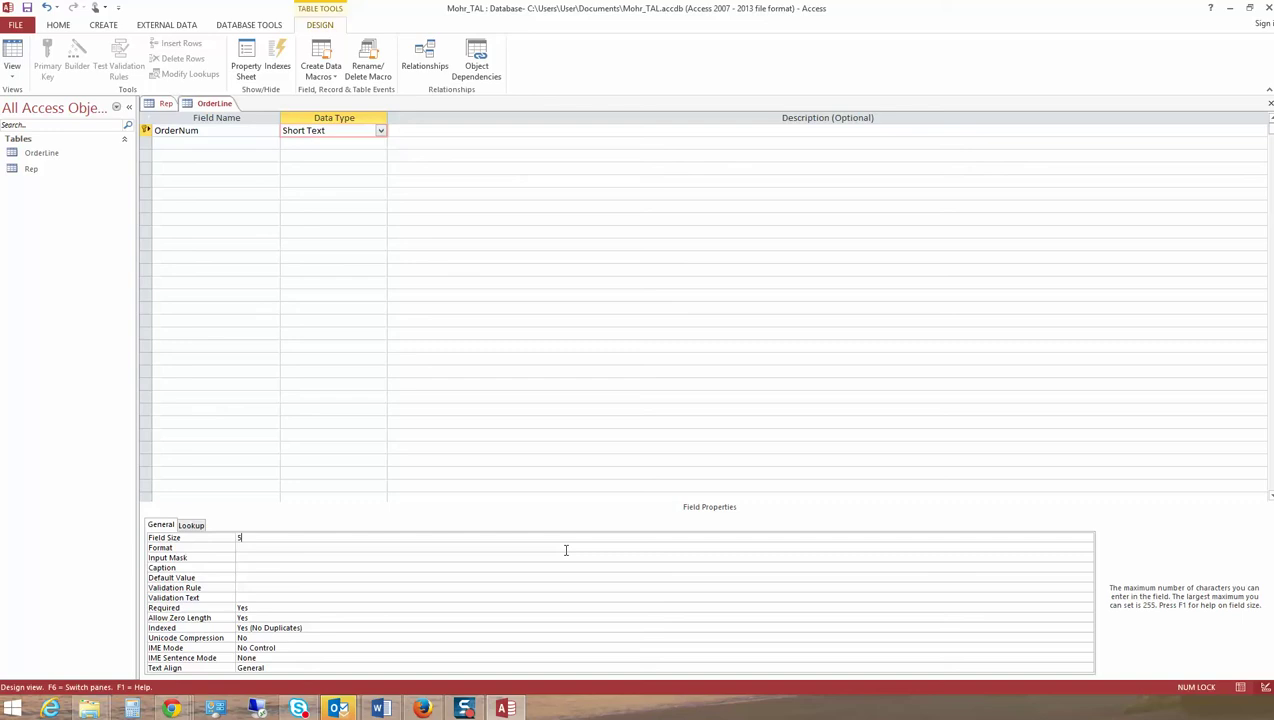
click(184, 140)
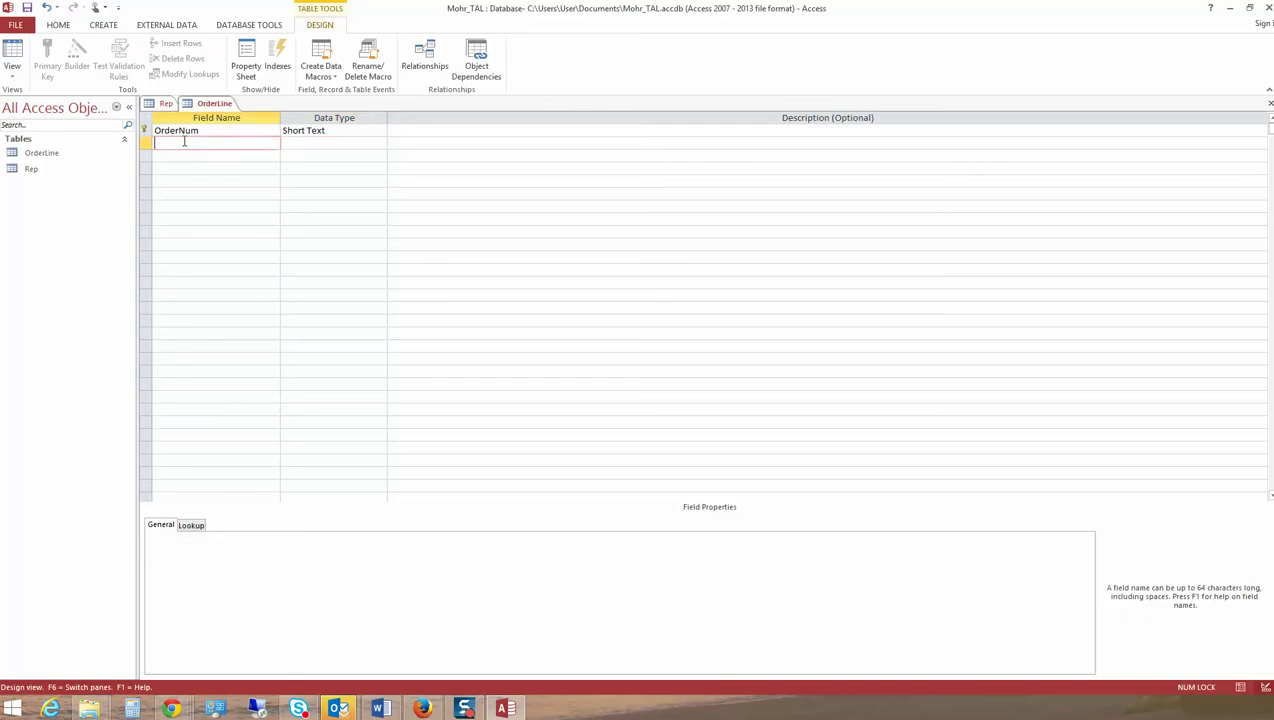
click(380, 708)
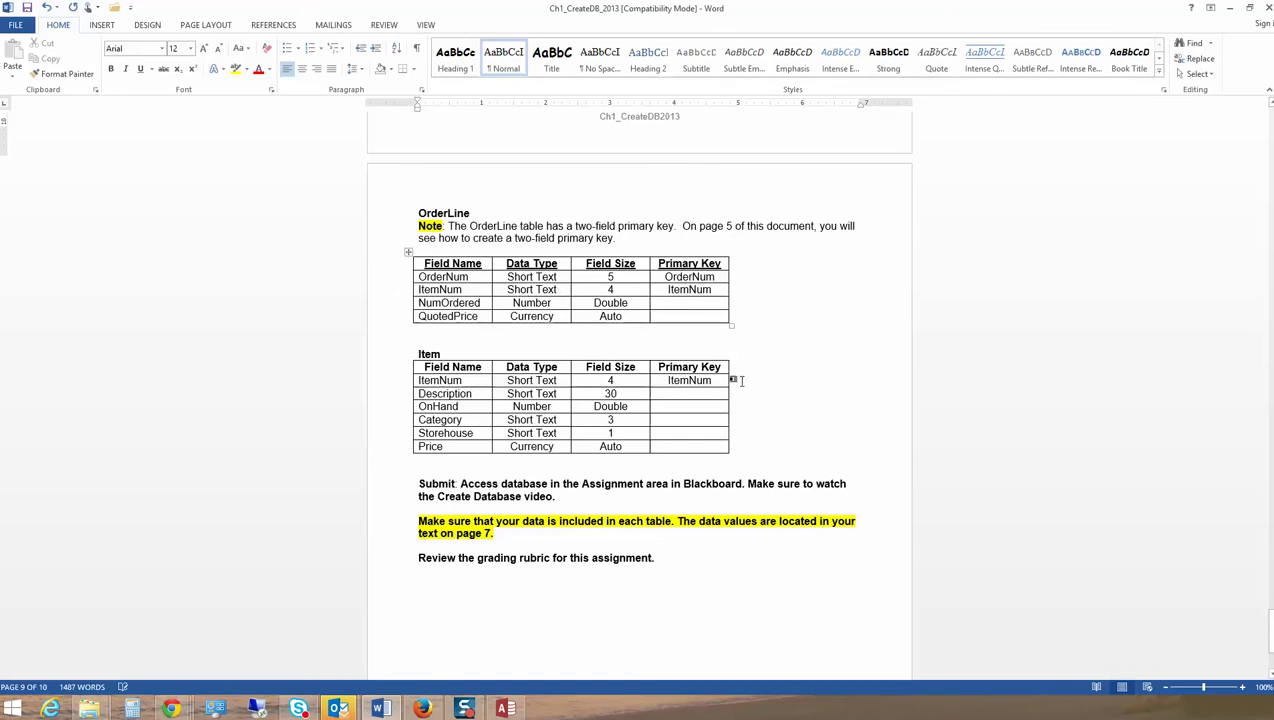
Add ItemNum as the second field, Short Text with field size 4
key(alt+Tab)
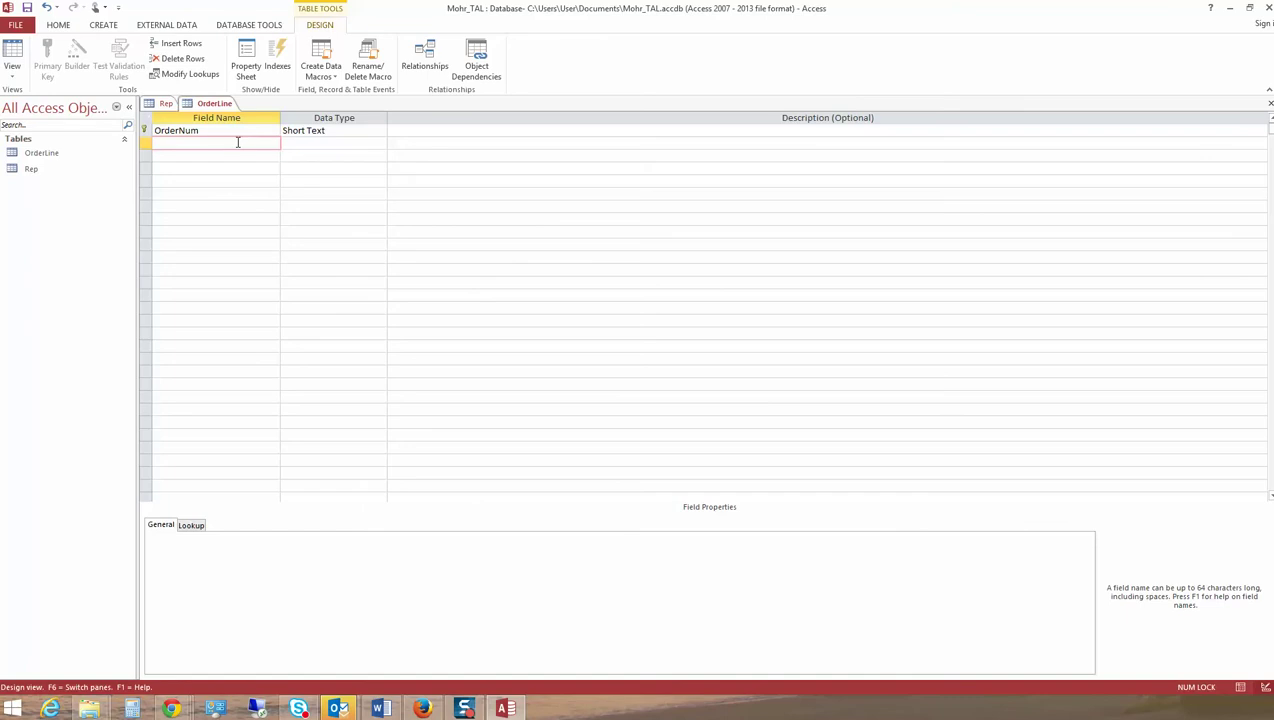
text(ItemNum)
key(Tab)
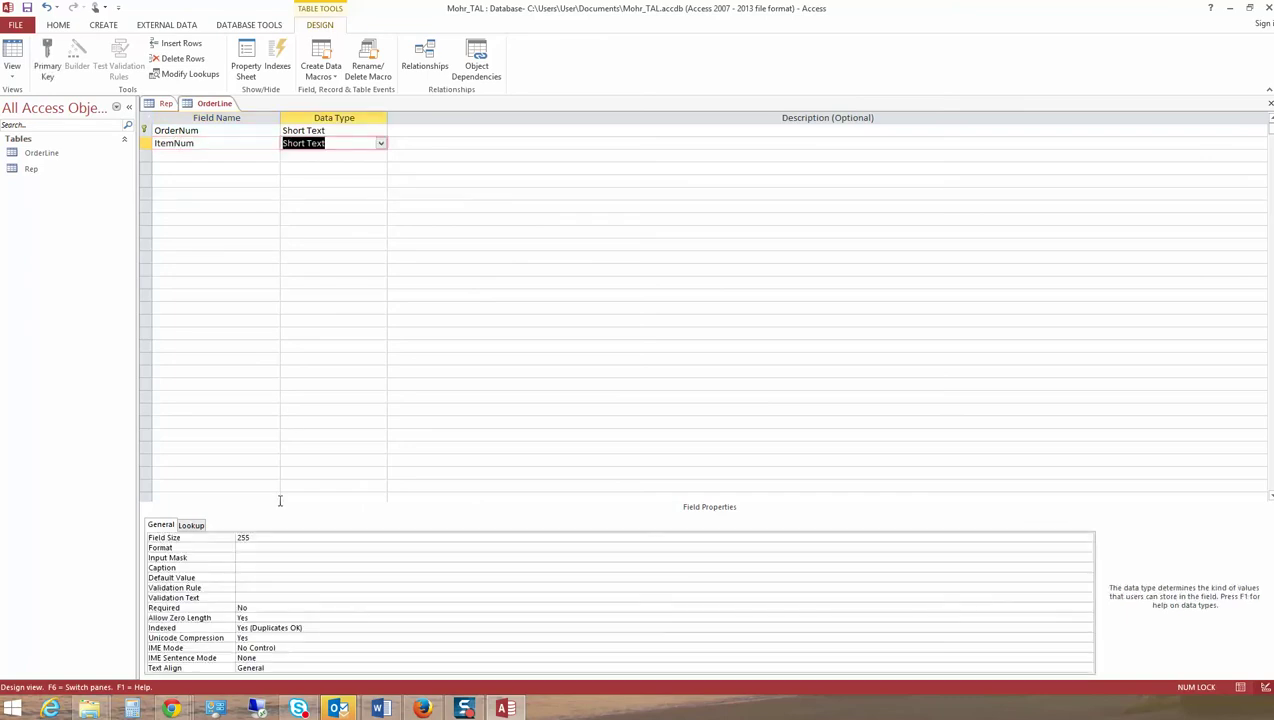
click(277, 537)
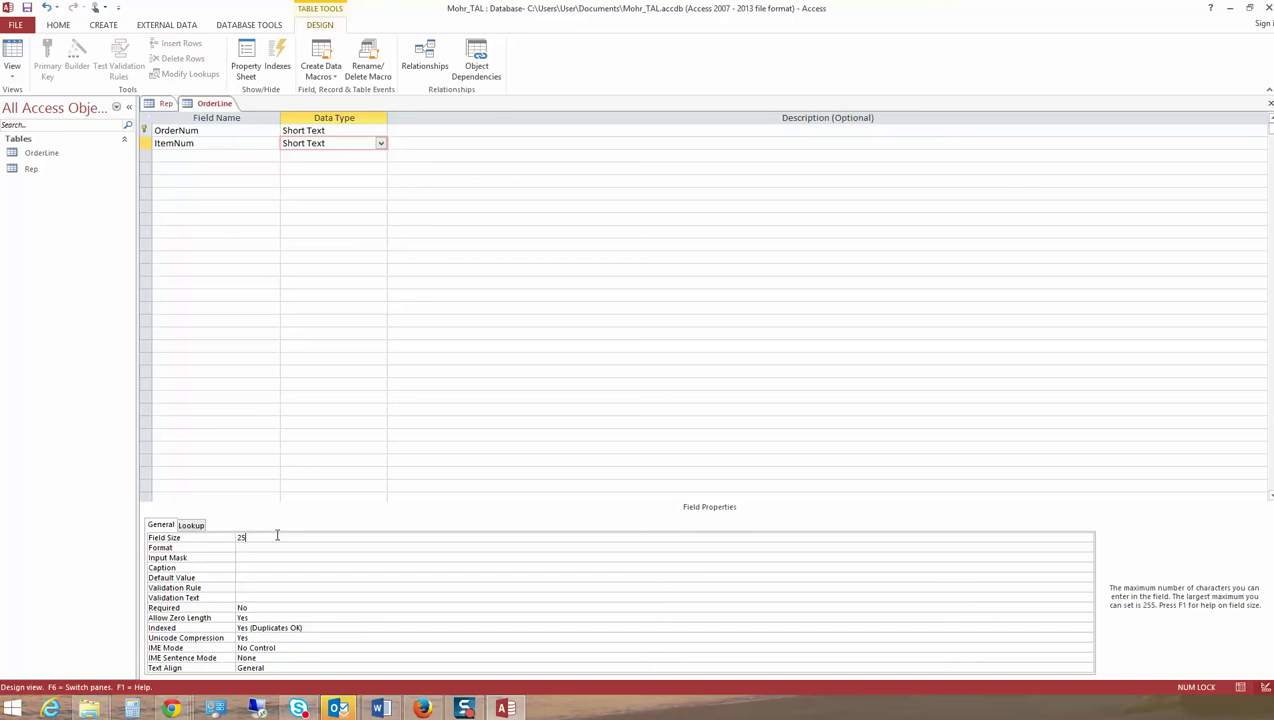
text(4)
key(Return)
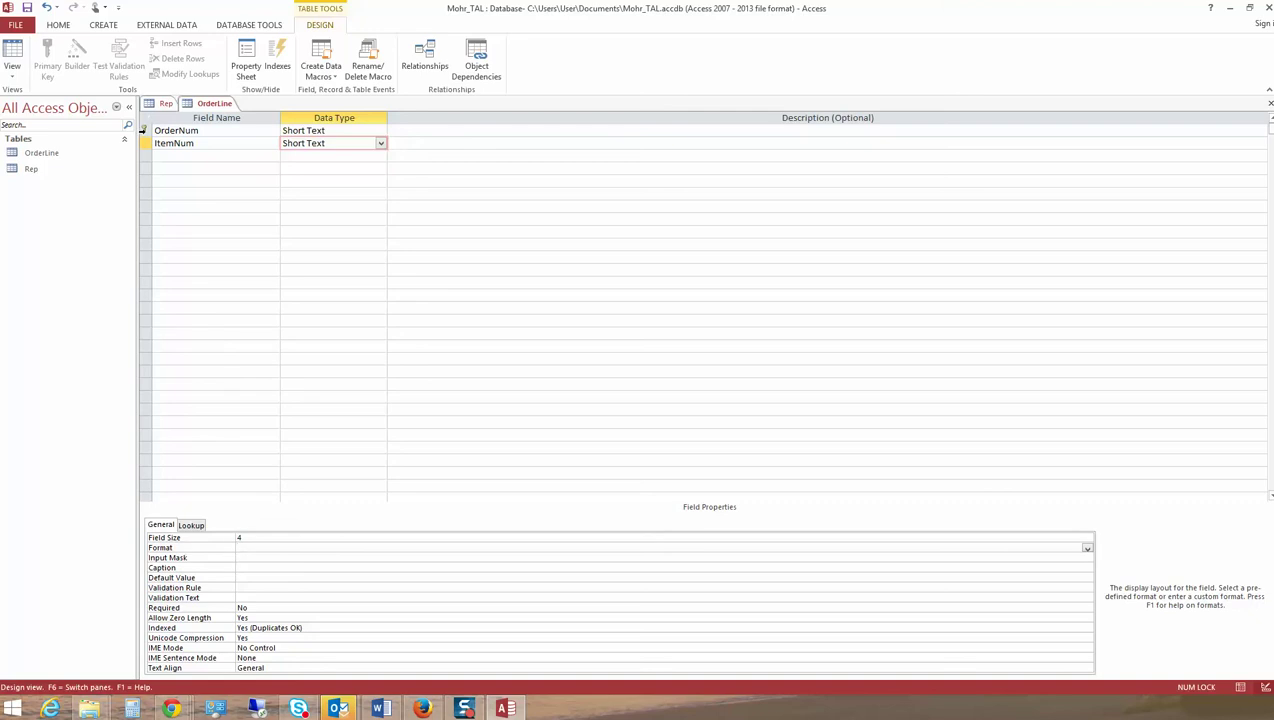
Select the OrderNum and ItemNum rows and set both together as OrderLine's primary key
click(143, 131)
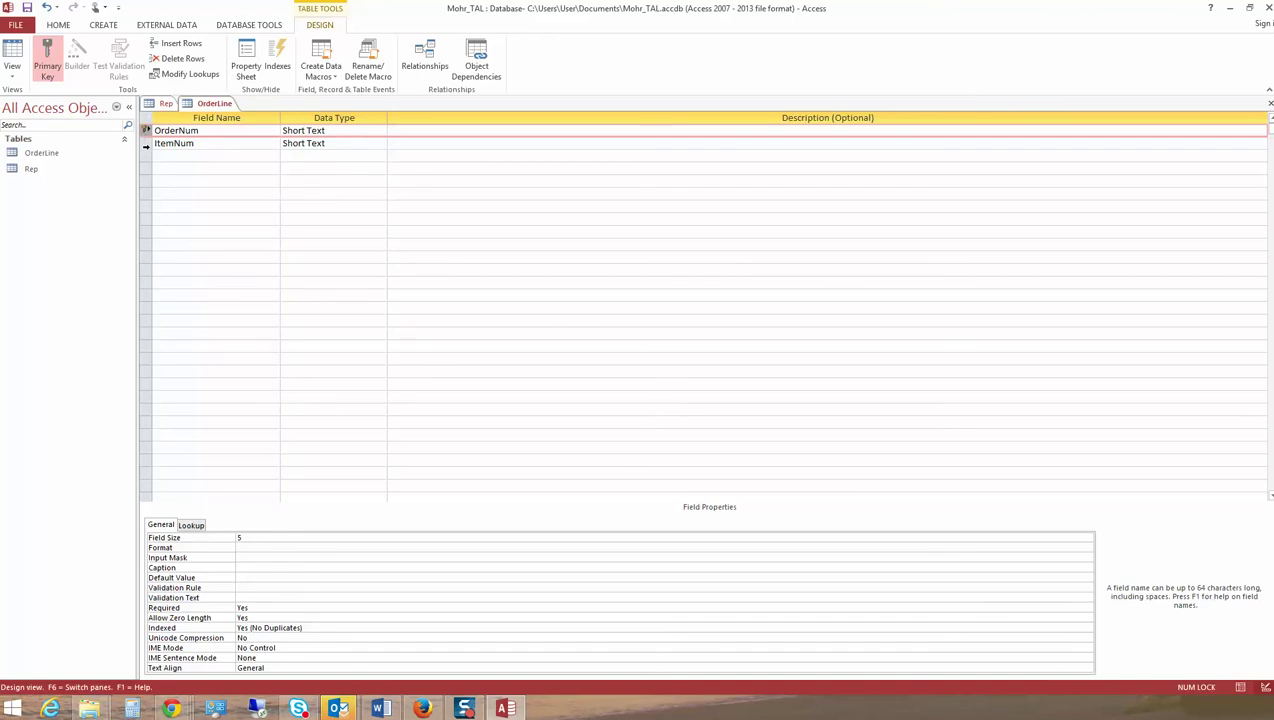
click(145, 144)
click(47, 58)
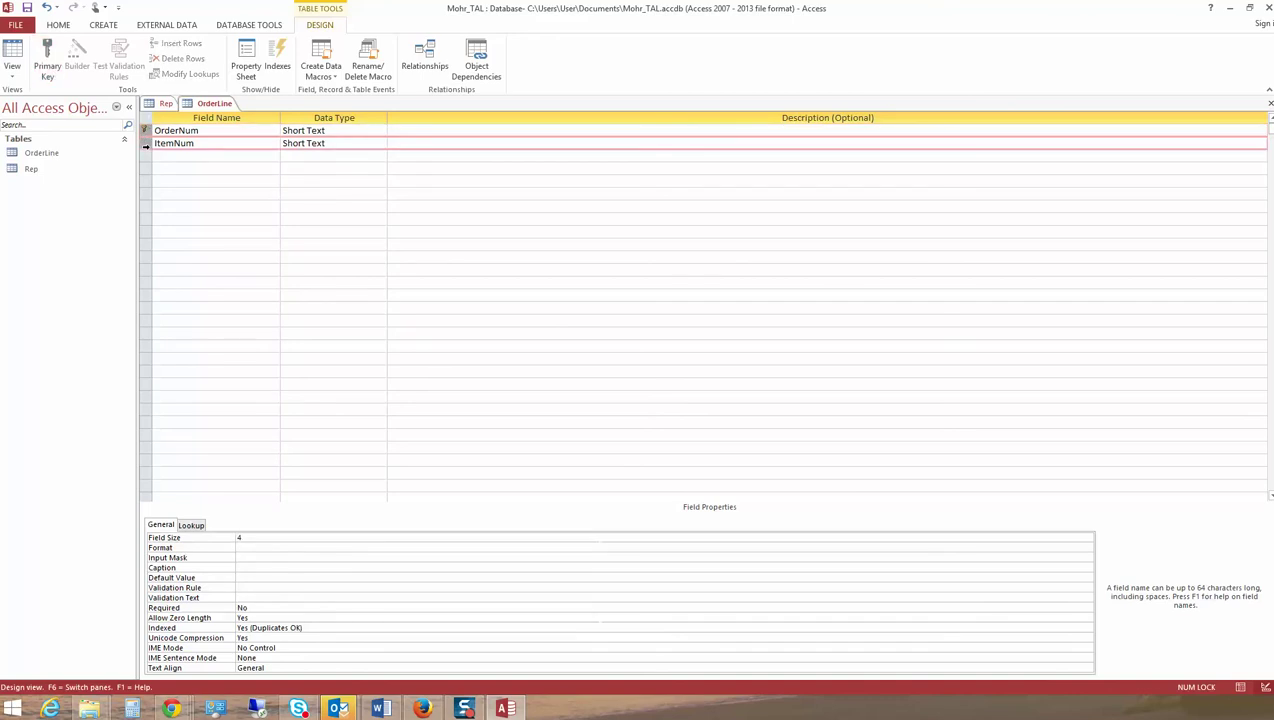
click(48, 62)
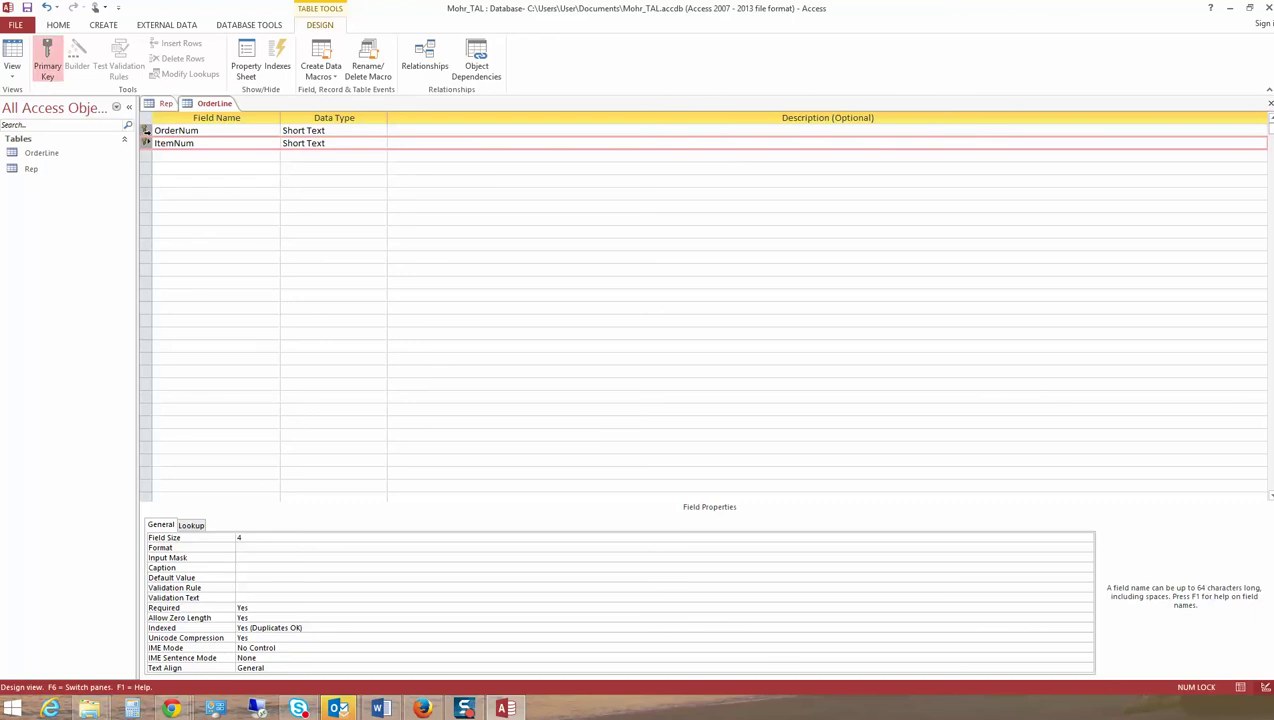
click(196, 146)
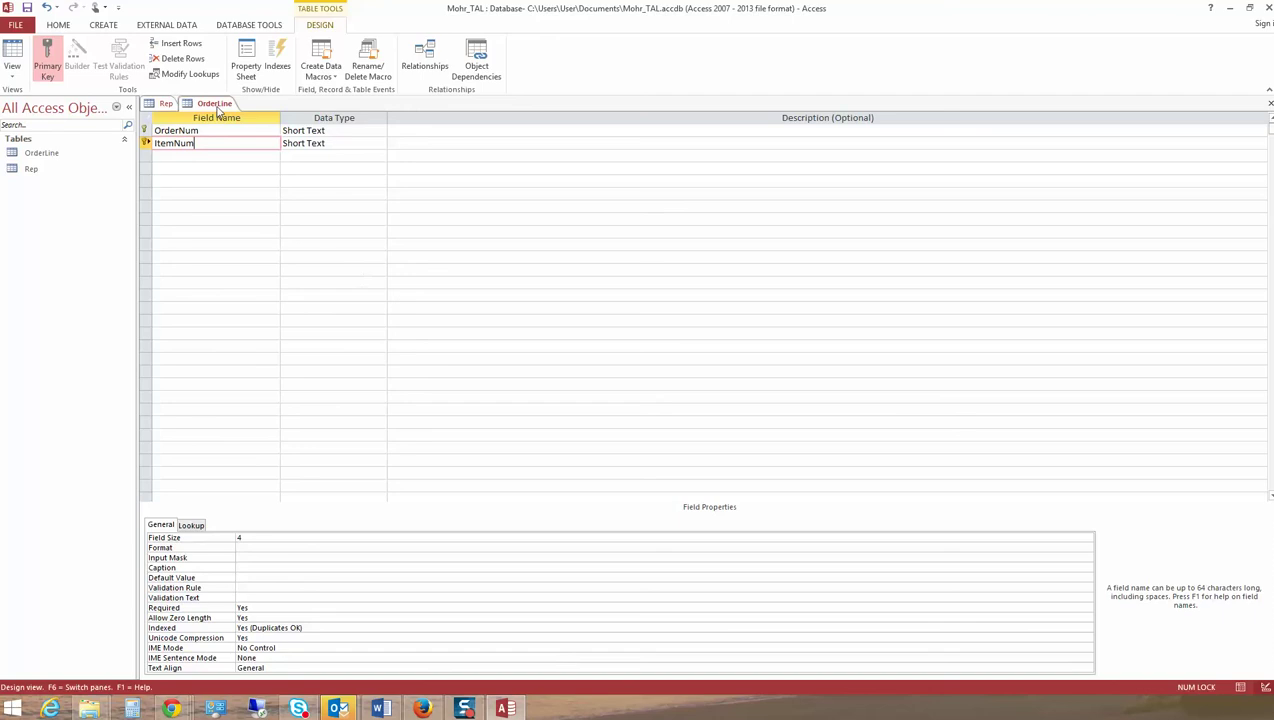
Save OrderLine and show it in Datasheet View, then switch to the Word assignment sheet
click(12, 80)
click(50, 95)
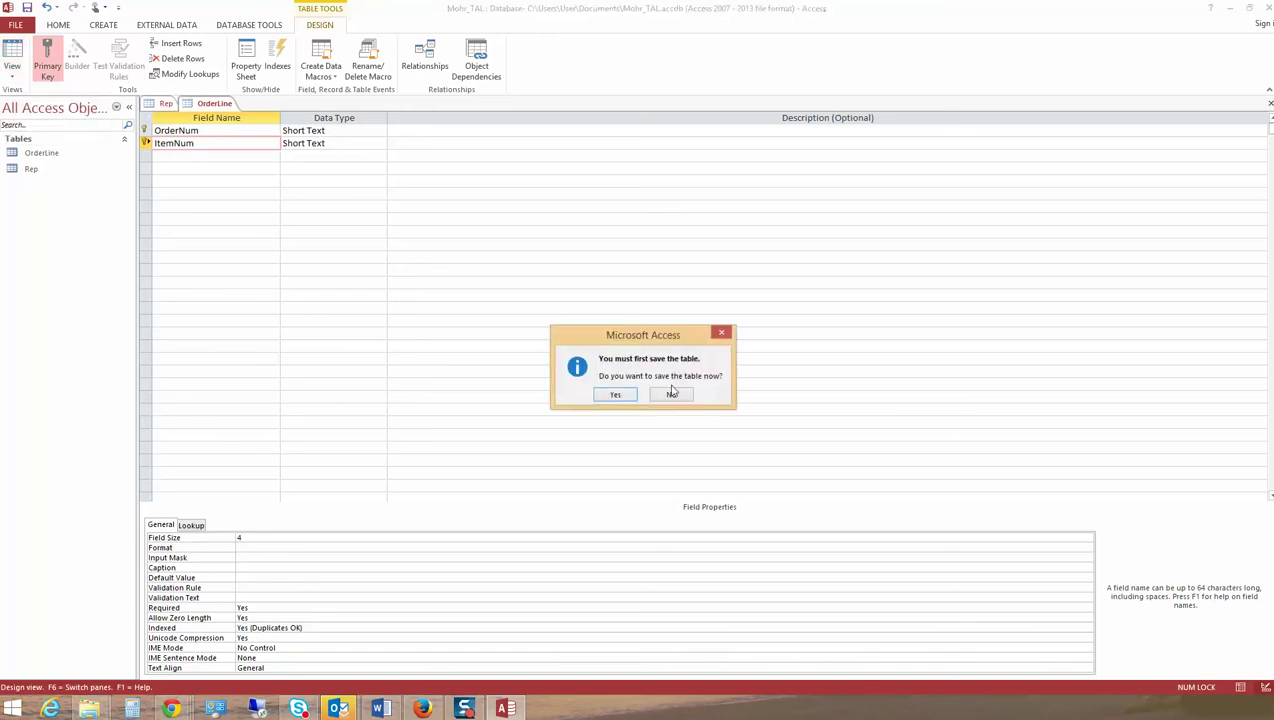
click(615, 395)
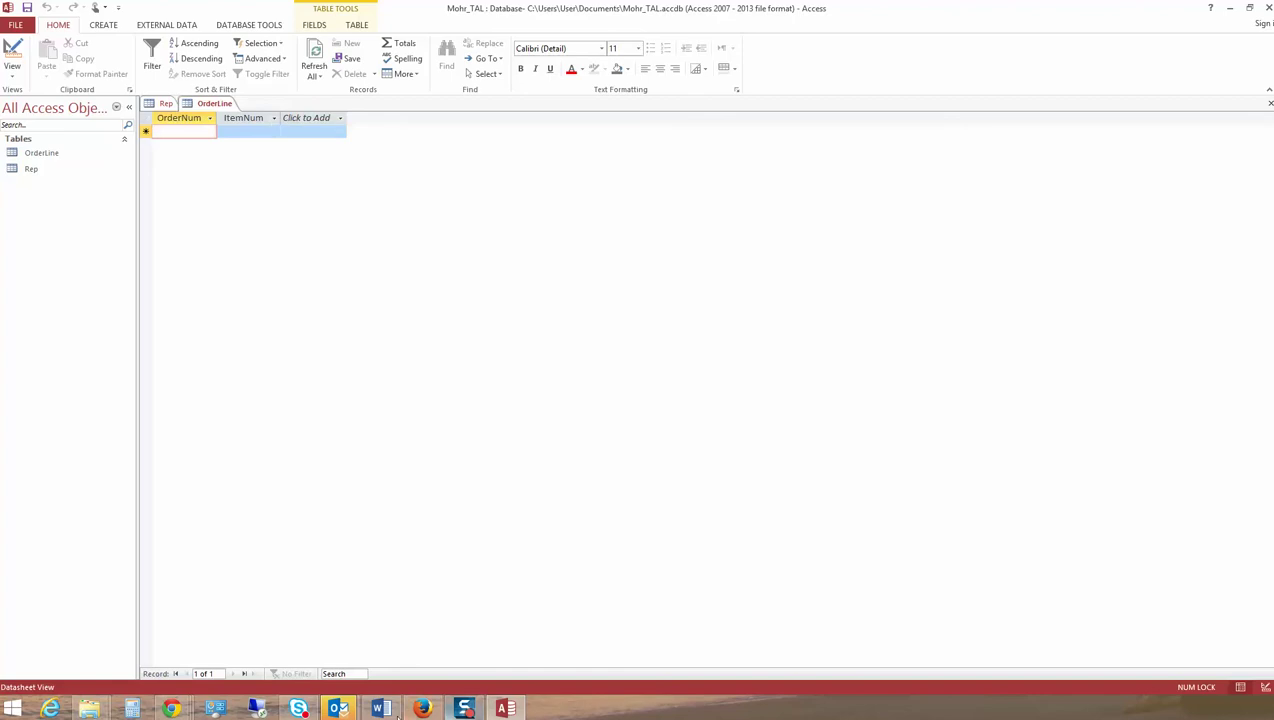
click(380, 708)
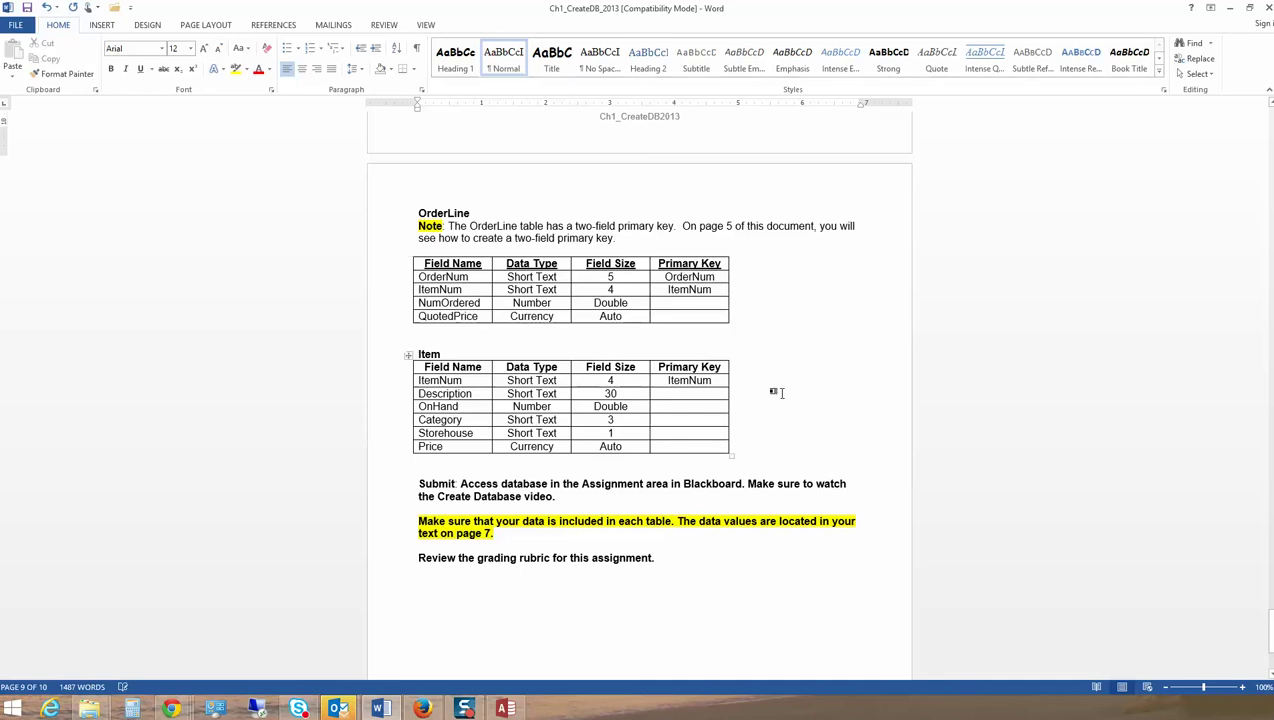
Look over the Rep, Orders and Customer specifications in Word, then return to the OrderLine datasheet
scroll(781, 393, up, 8)
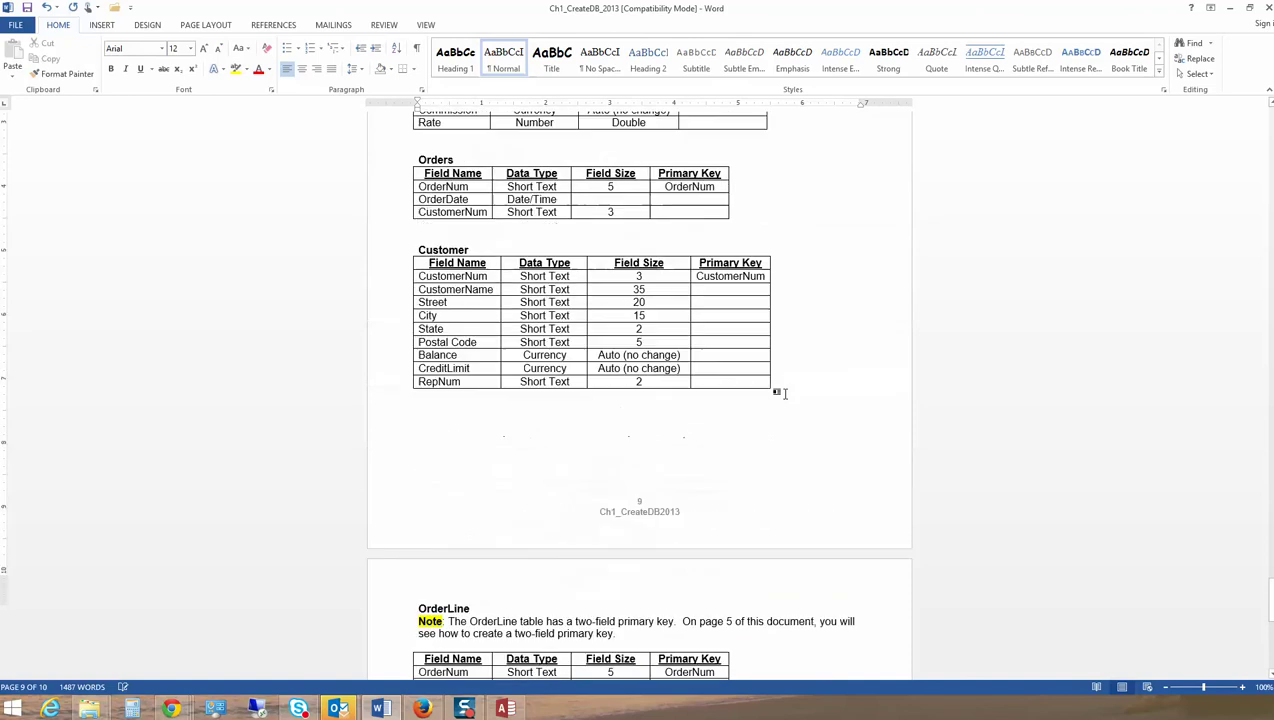
scroll(775, 380, up, 2)
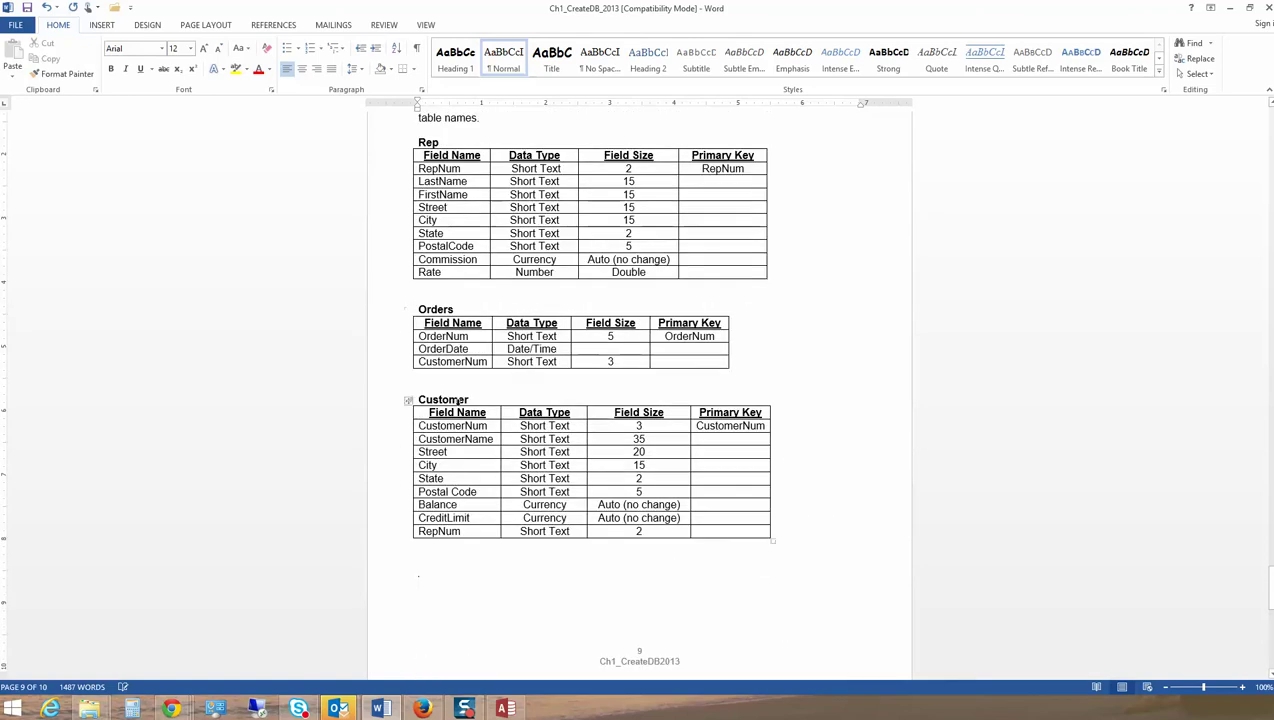
scroll(716, 582, down, 8)
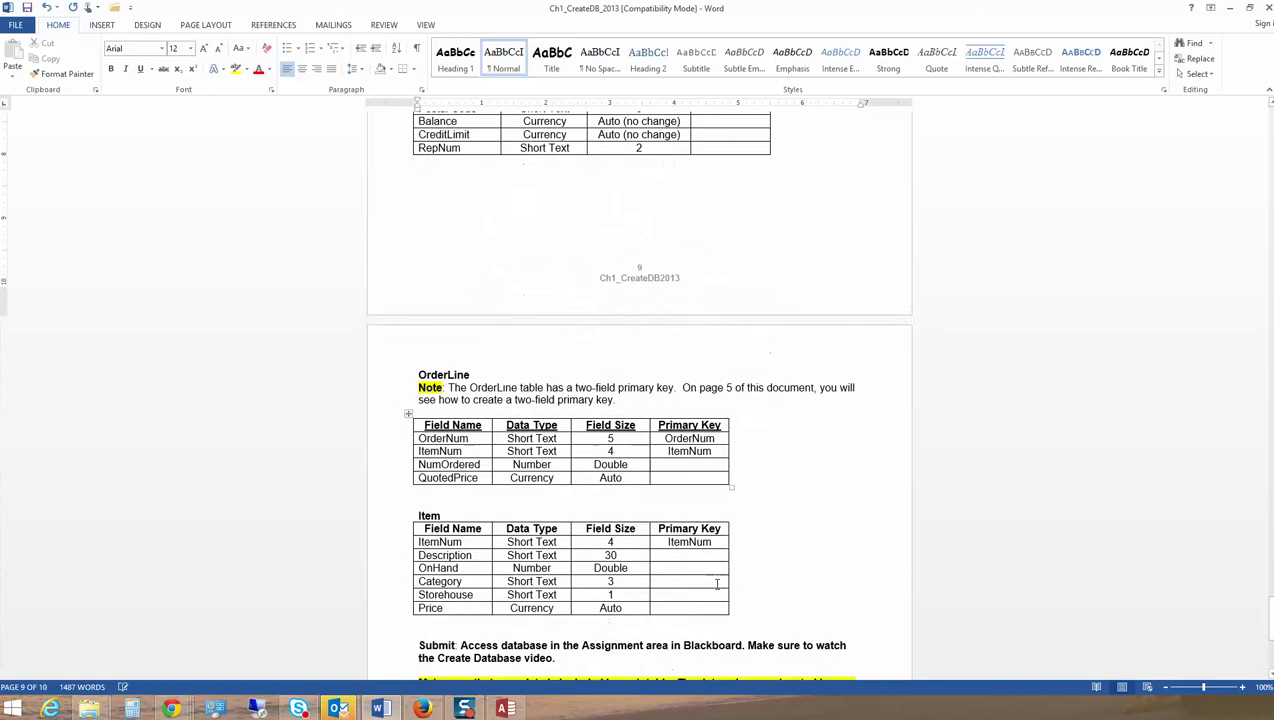
scroll(716, 584, down, 2)
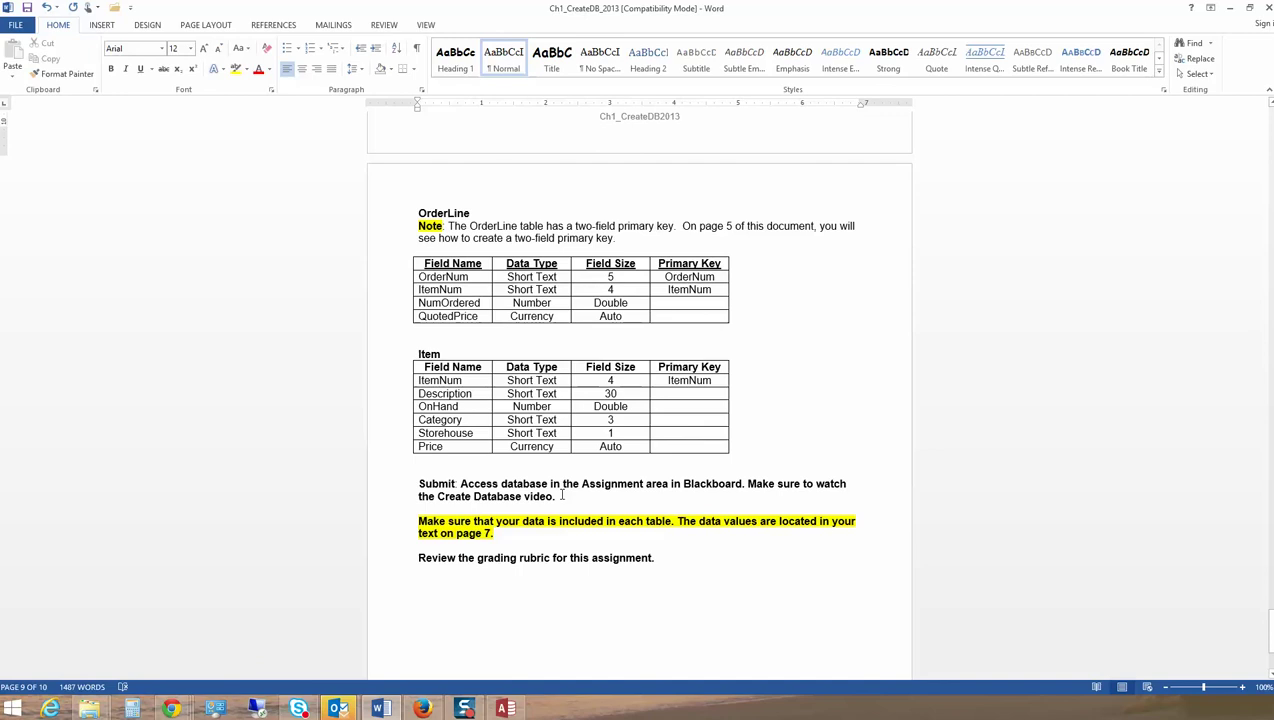
click(508, 706)
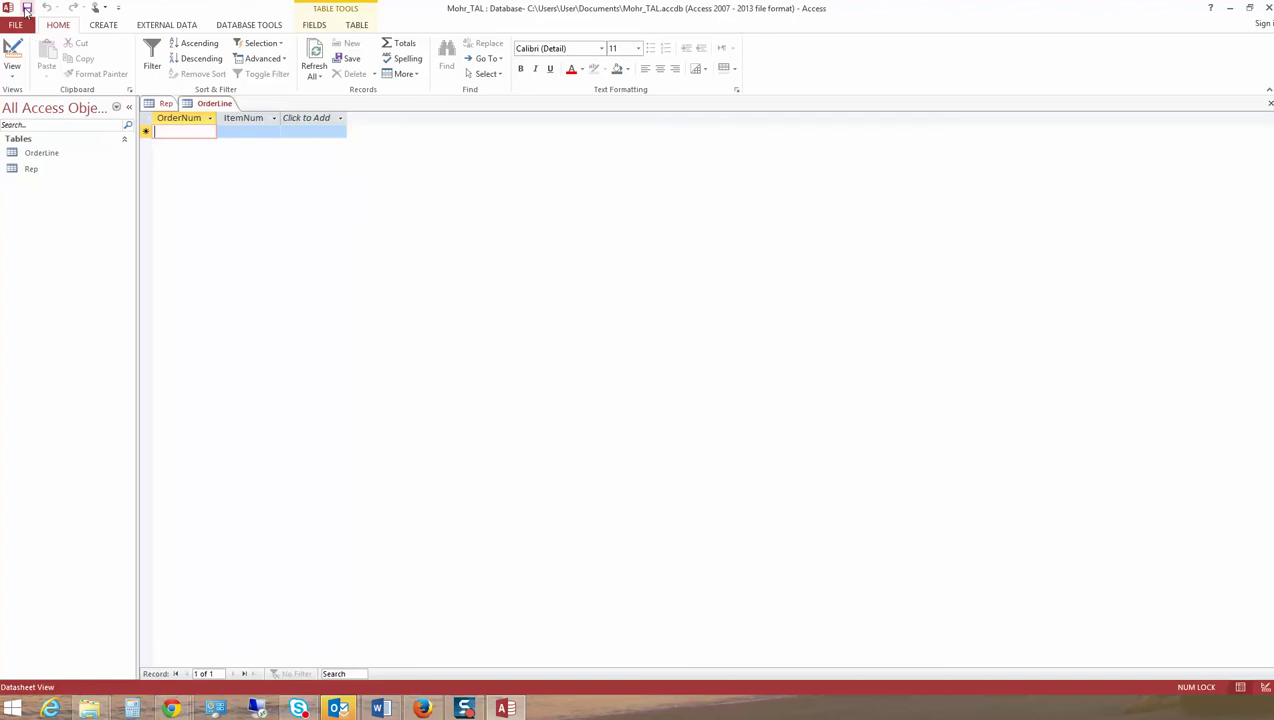
Close Access and the Mohr_TAL database, leaving Word's assignment sheet on screen
click(1268, 8)
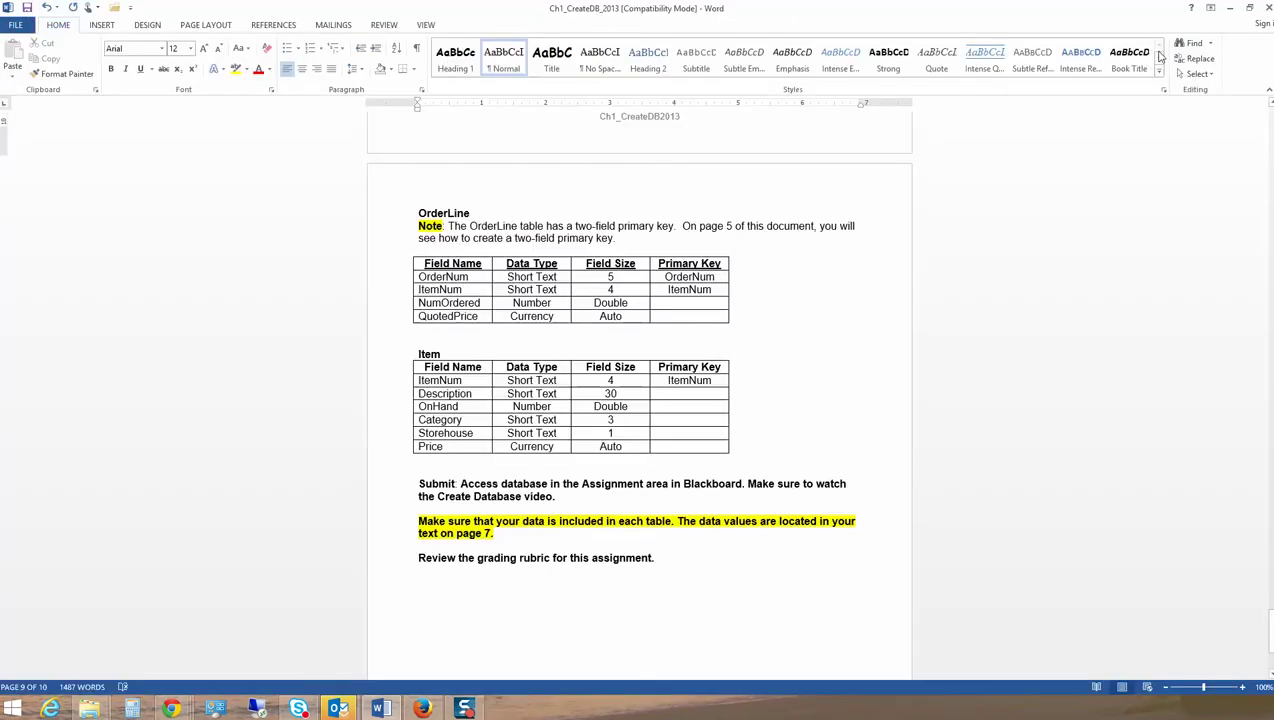